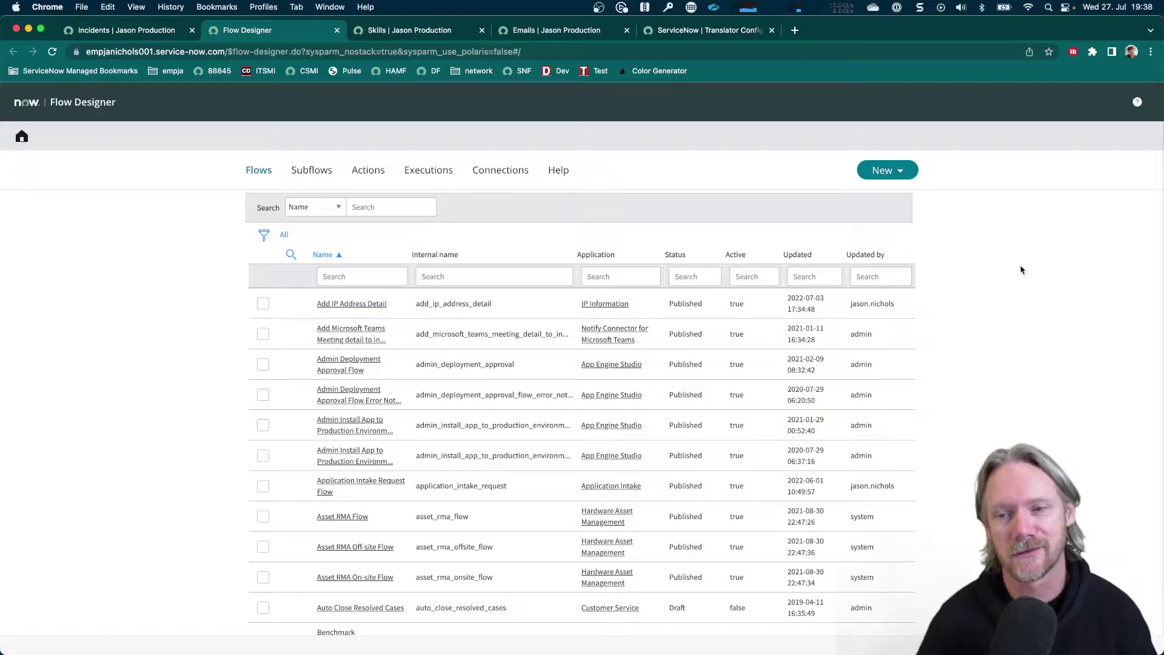
Step: On the Flows list, open the New menu to show the Flow, Subflow, Action and Data Stream choices
{"action": "left_click", "coordinate": [885, 170]}
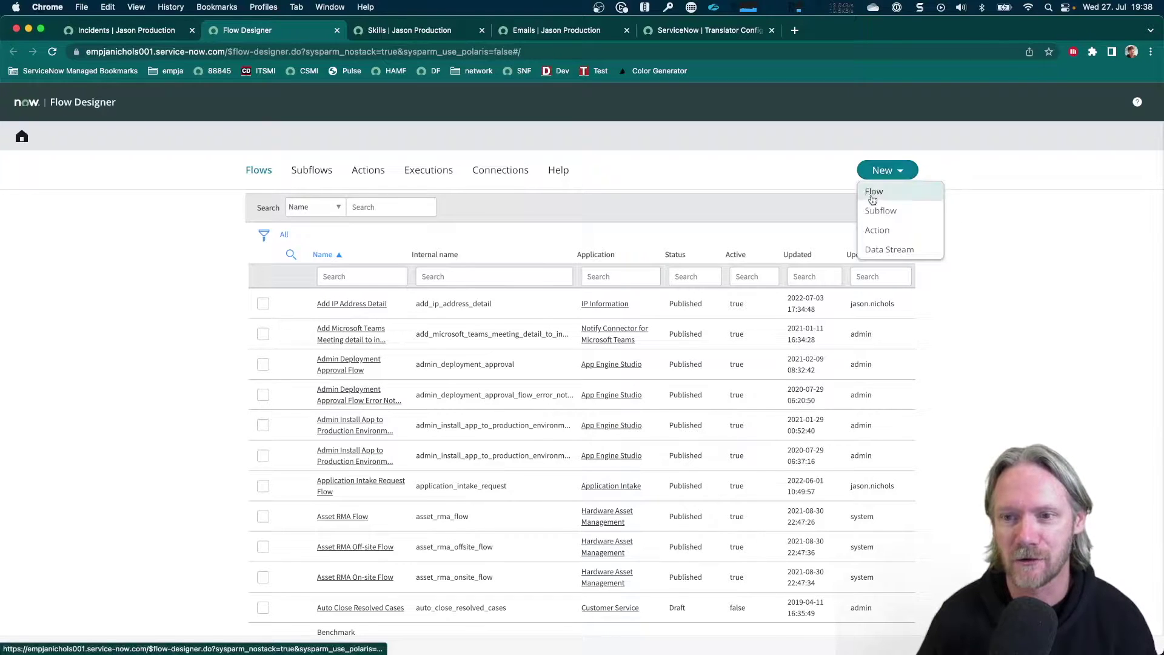
Step: Create a new flow named 'Create 5 incidents'
{"action": "left_click", "coordinate": [873, 194]}
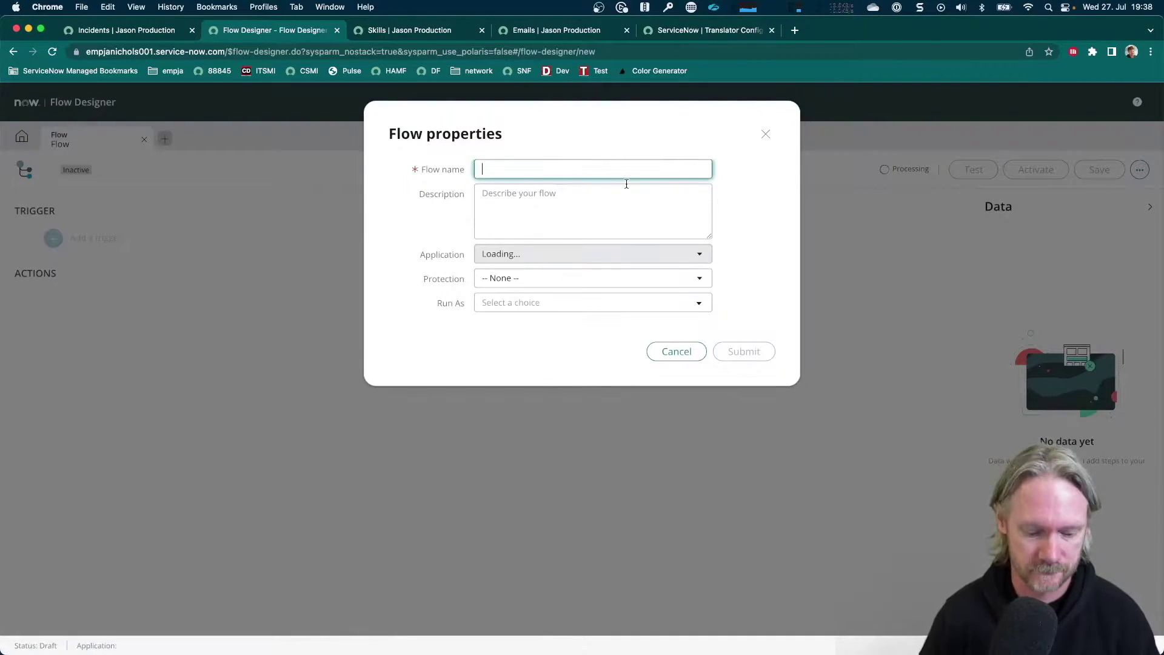
{"action": "type", "text": "Create"}
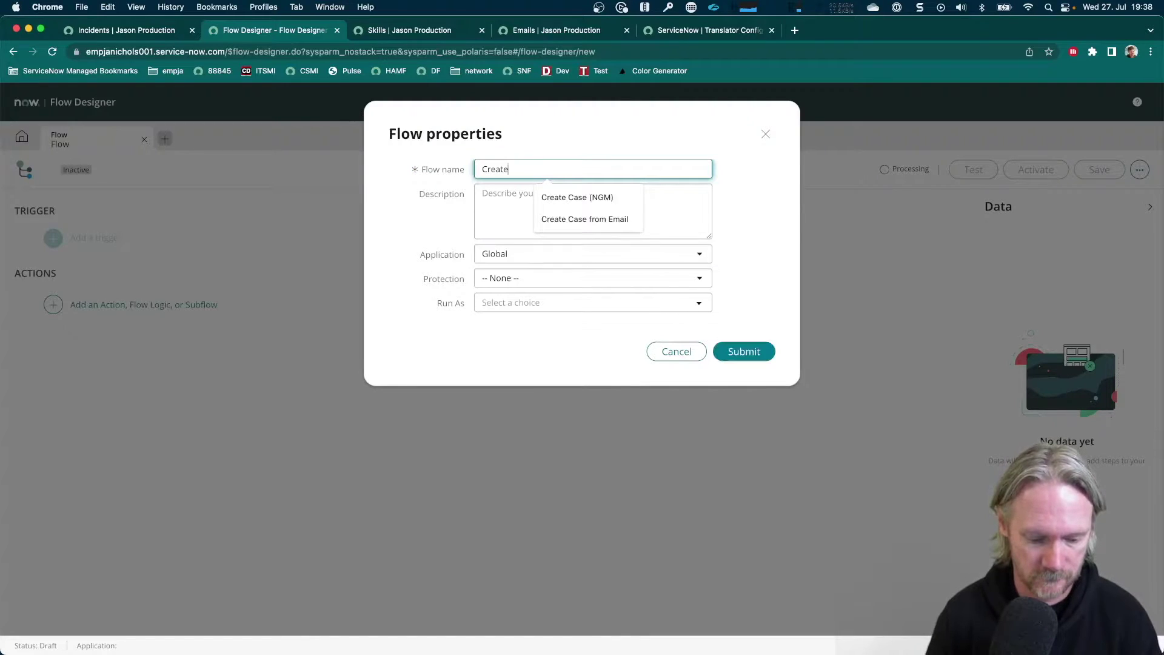
{"action": "type", "text": " 5 incidents"}
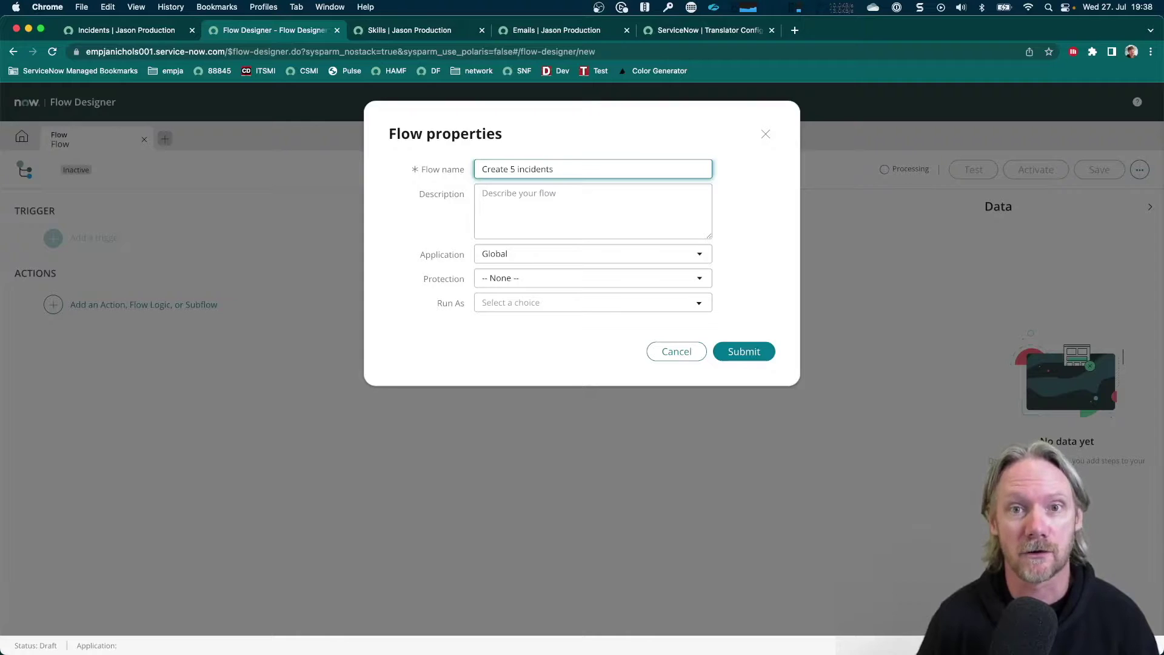
{"action": "left_click", "coordinate": [752, 350]}
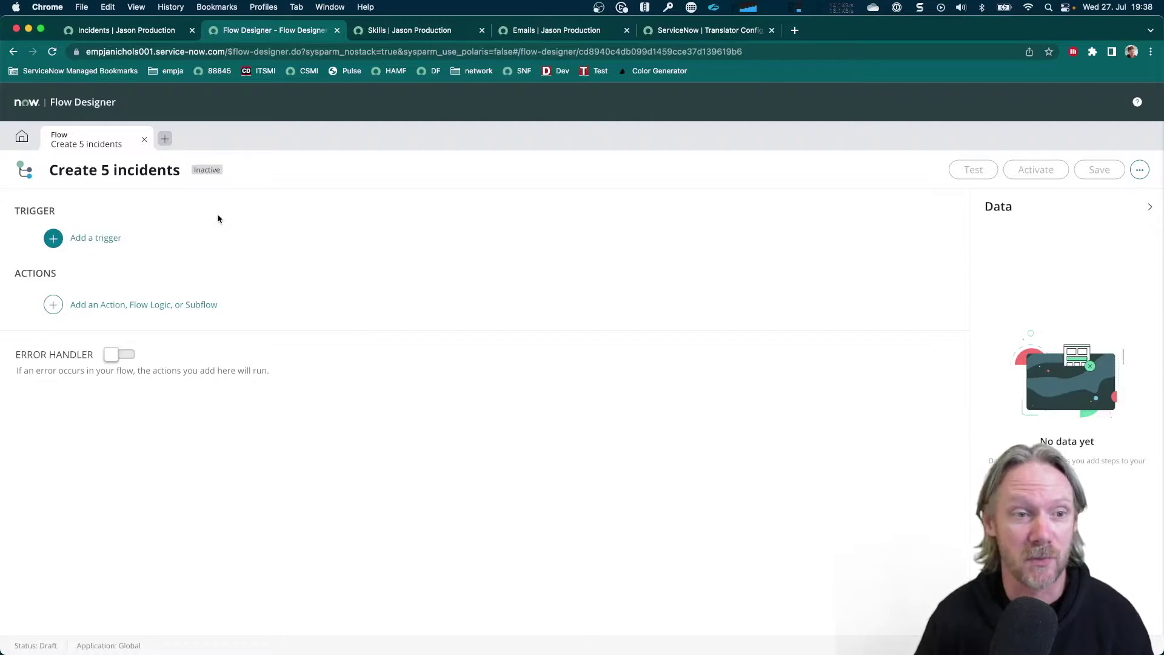
Step: Add a Daily trigger running at 20:00:00 and save the flow
{"action": "left_click", "coordinate": [74, 238]}
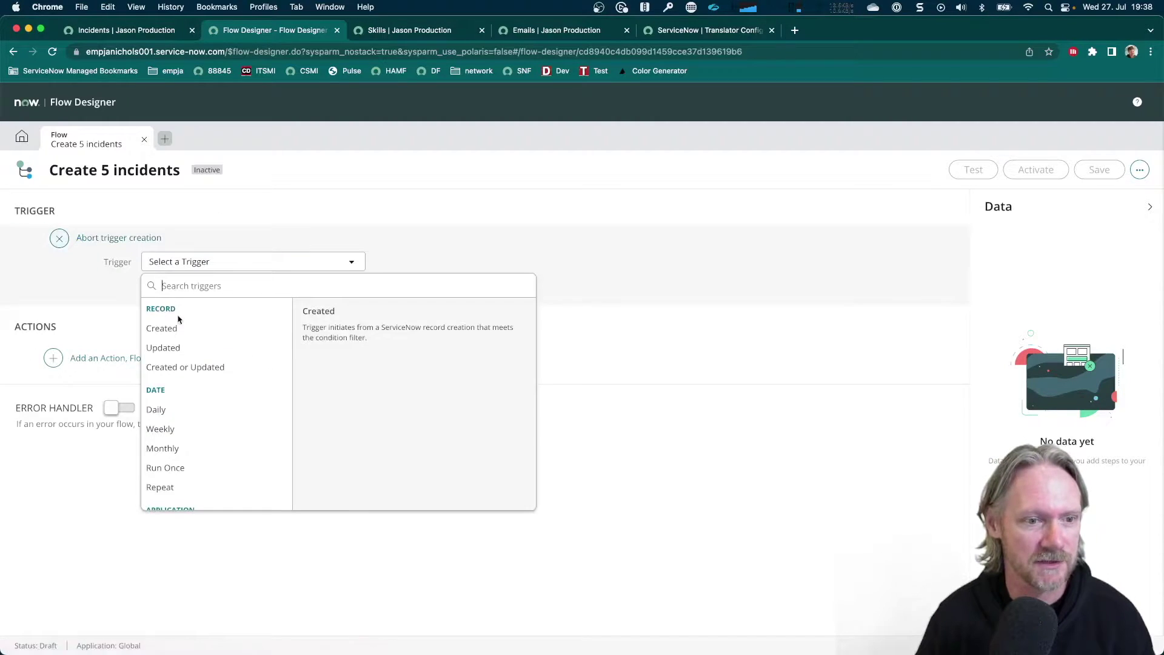
{"action": "left_click", "coordinate": [156, 409]}
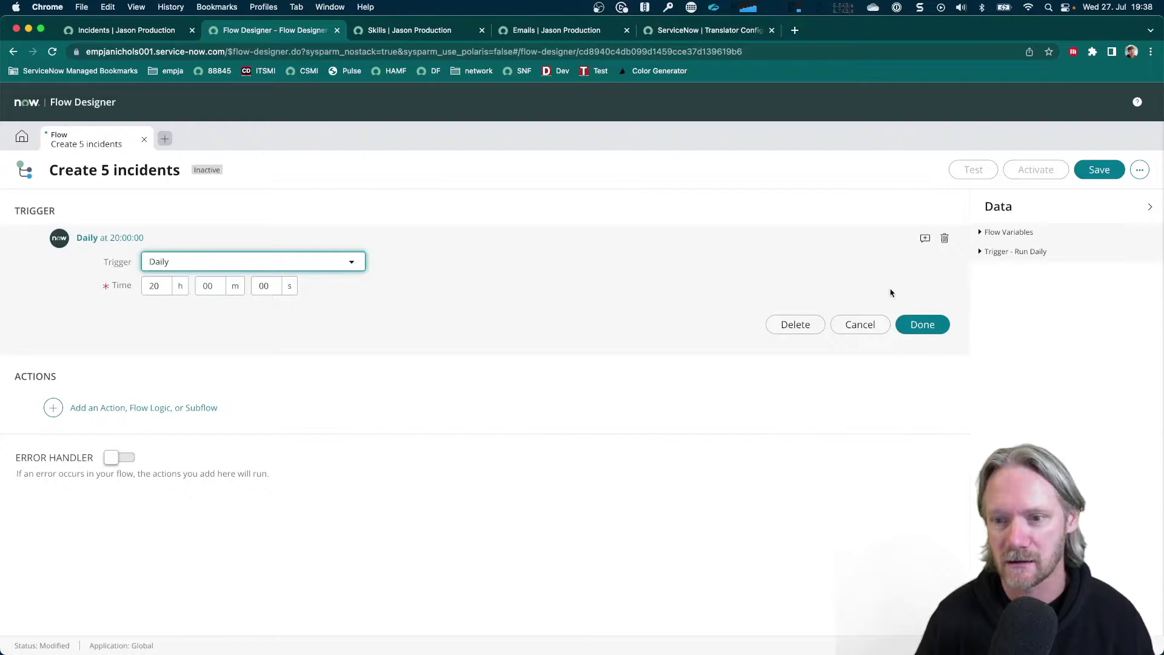
{"action": "left_click", "coordinate": [925, 327]}
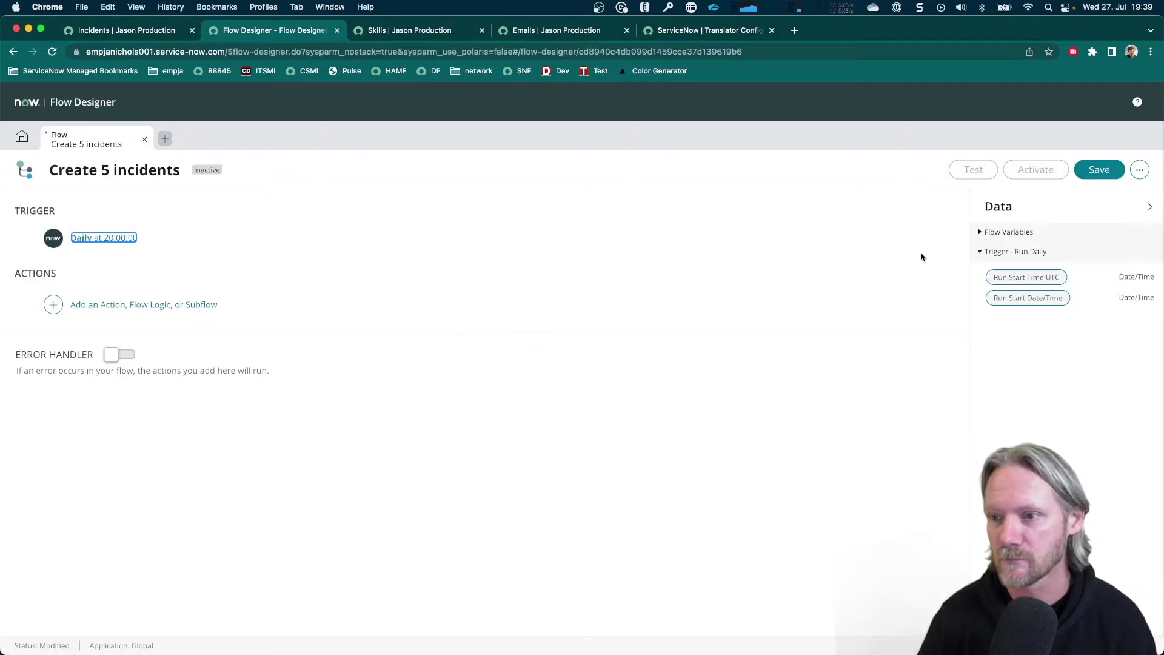
{"action": "left_click", "coordinate": [1099, 170]}
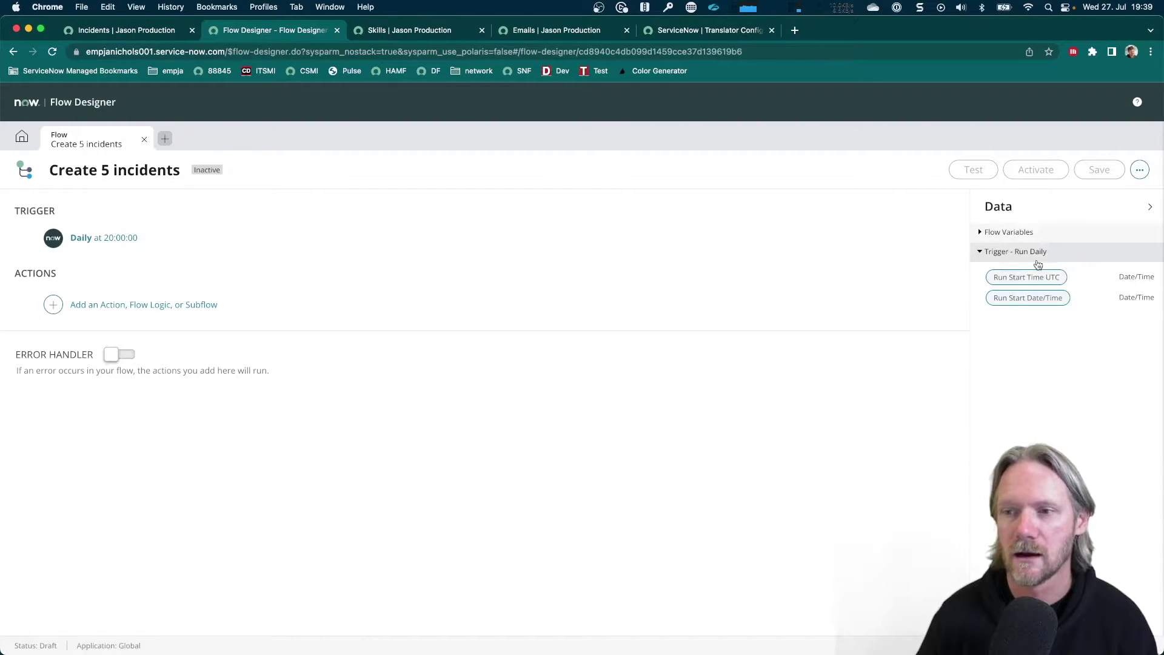
Step: Add a String flow variable labelled Records to the flow
{"action": "left_click", "coordinate": [1139, 171]}
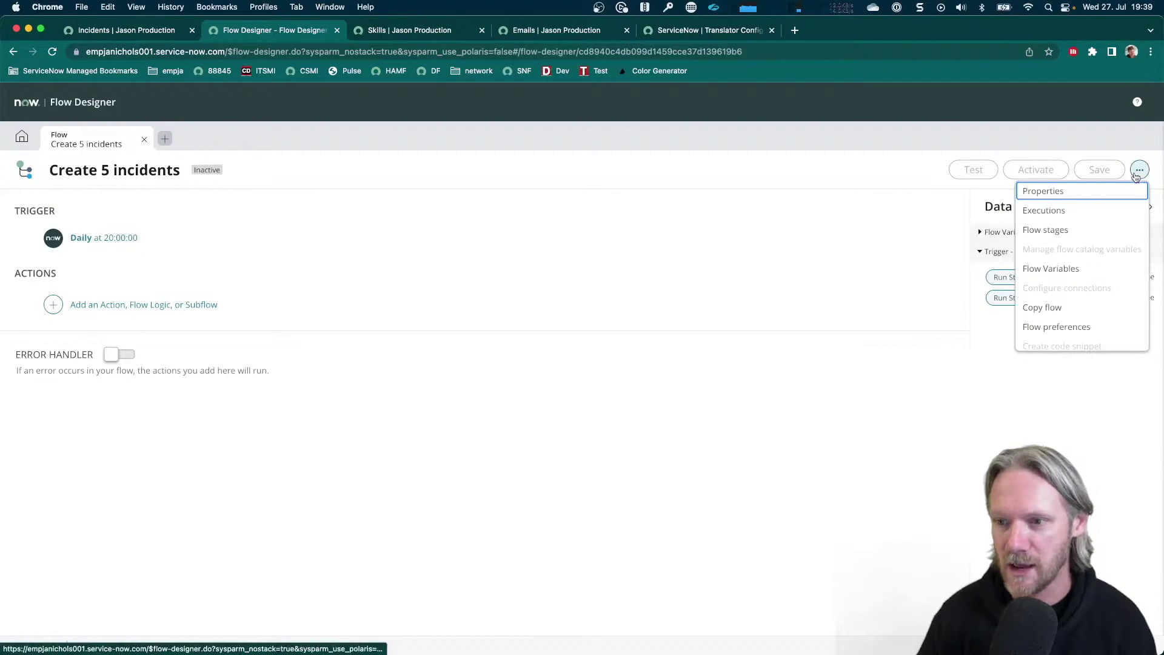
{"action": "left_click", "coordinate": [1068, 268]}
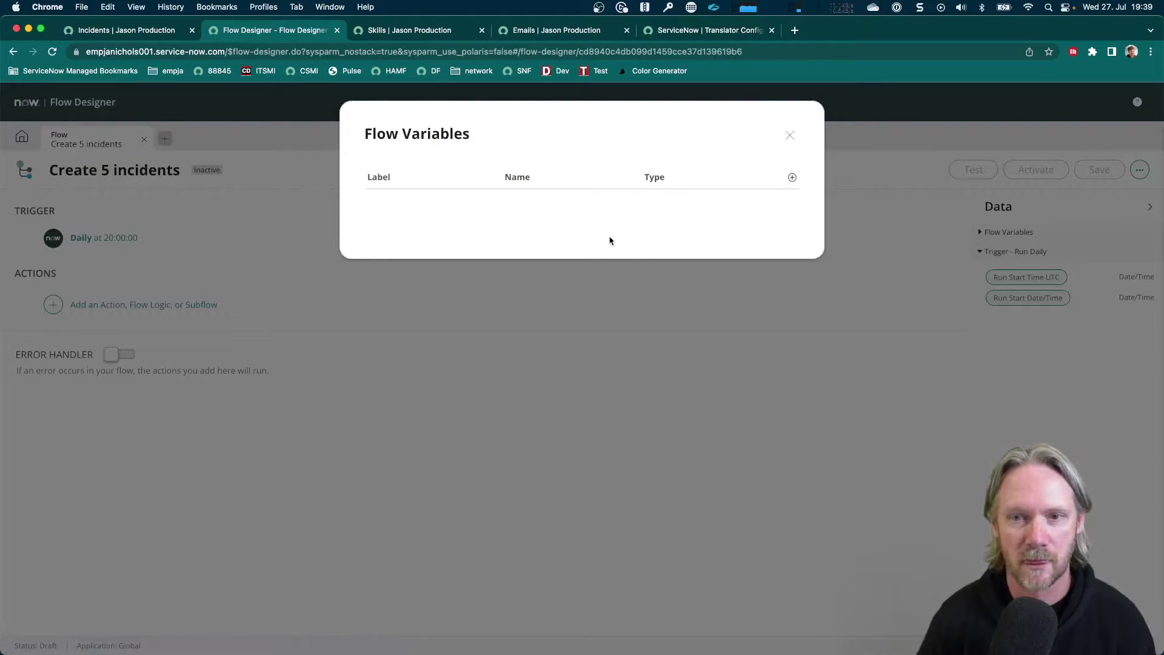
{"action": "left_click", "coordinate": [792, 177]}
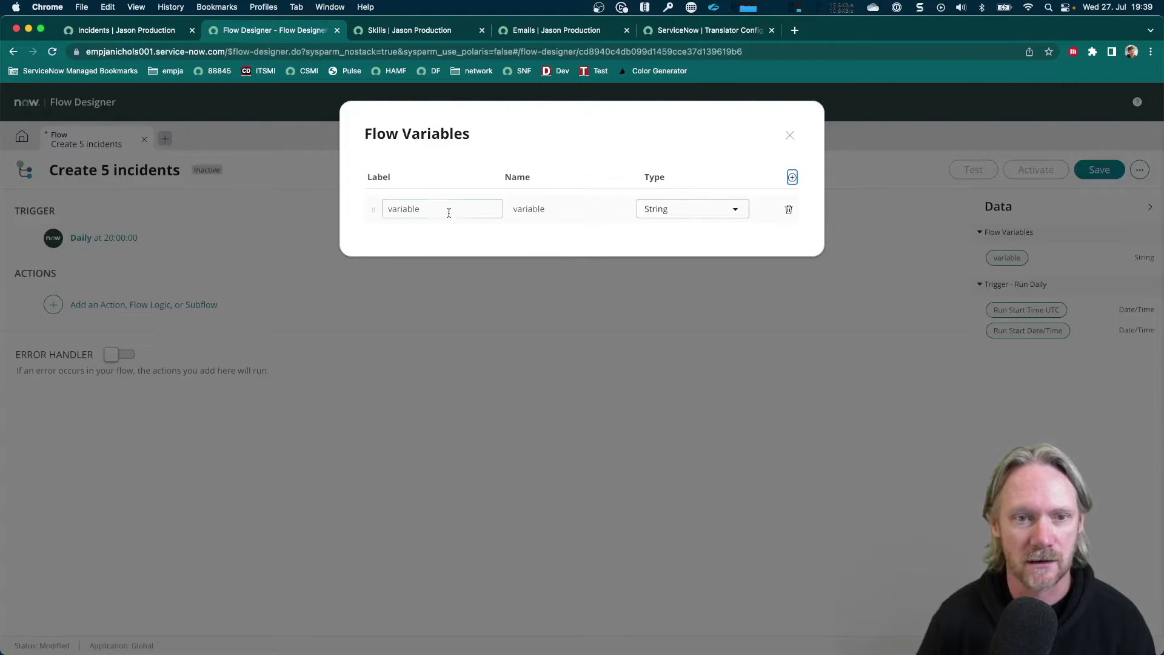
{"action": "left_click", "coordinate": [427, 212]}
{"action": "left_click", "coordinate": [427, 216]}
{"action": "double_click", "coordinate": [426, 216]}
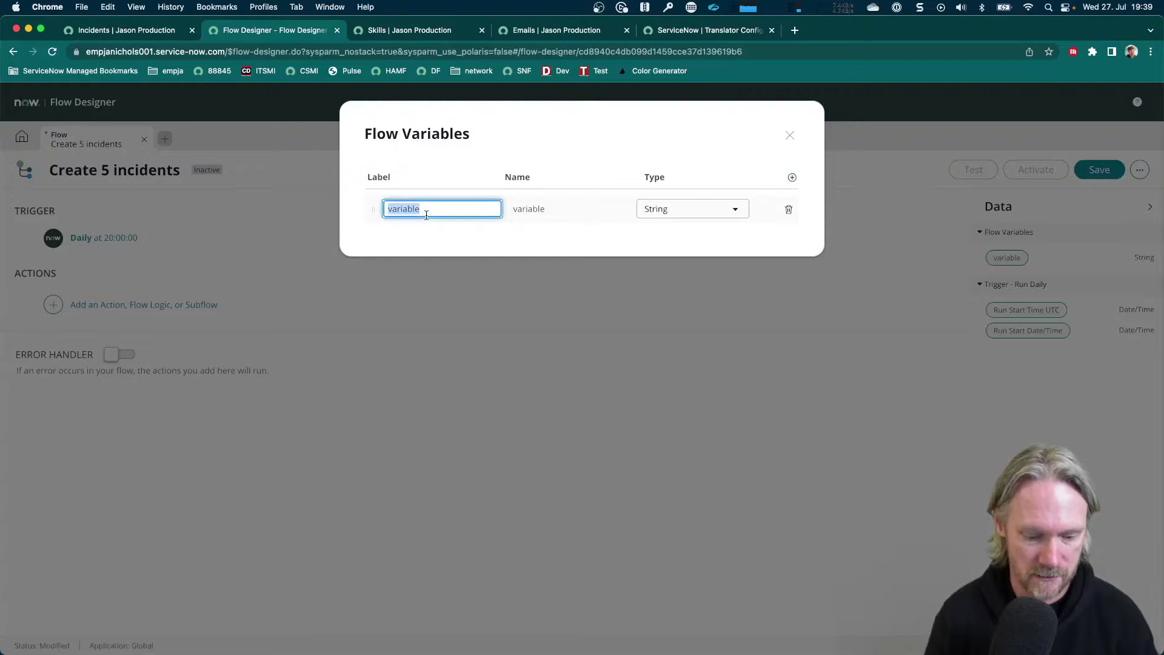
{"action": "type", "text": "Records"}
{"action": "key", "text": "Tab"}
{"action": "key", "text": "Tab"}
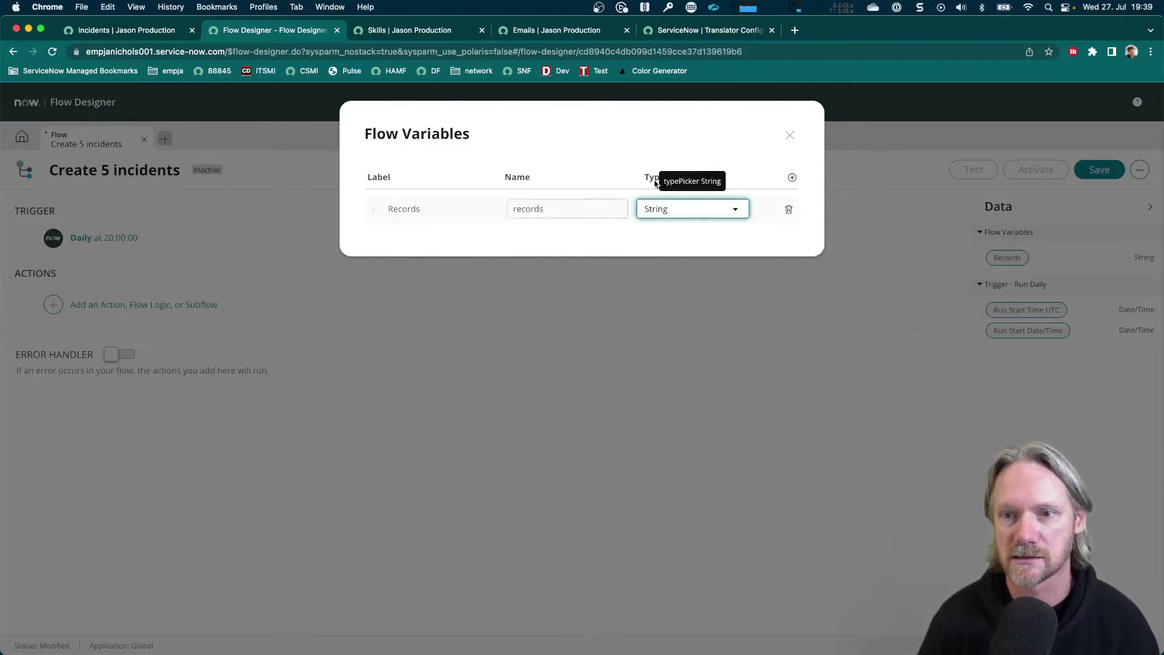
{"action": "left_click", "coordinate": [789, 134]}
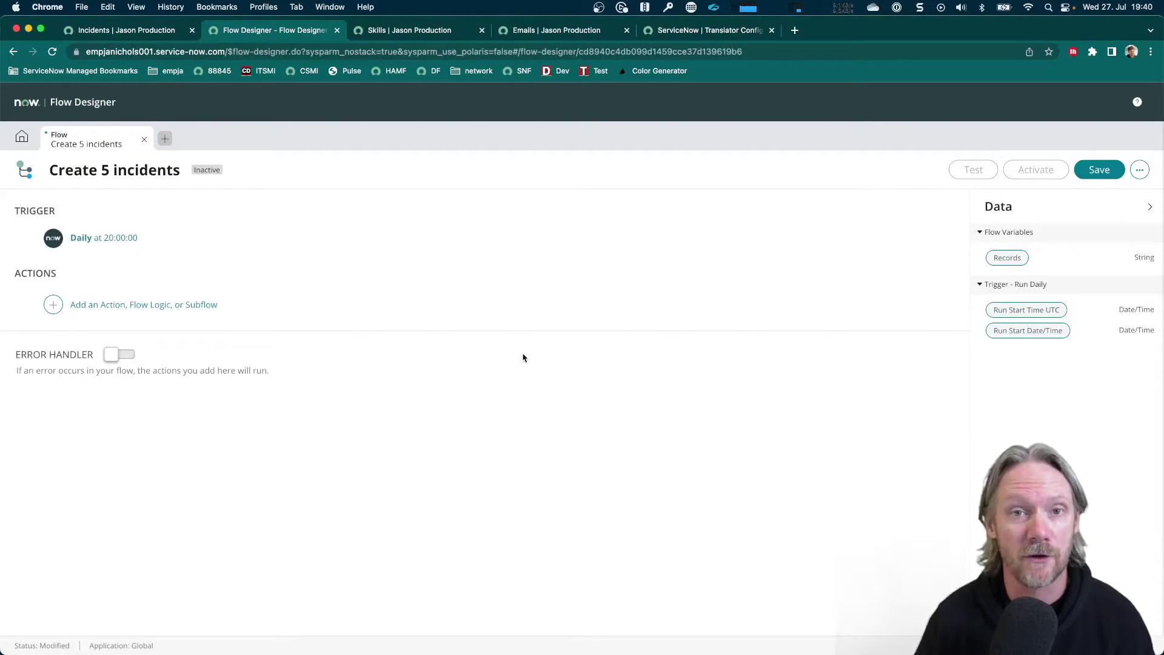
Step: Add a first Set Flow Variables action assigning Records the value 5
{"action": "left_click", "coordinate": [129, 311]}
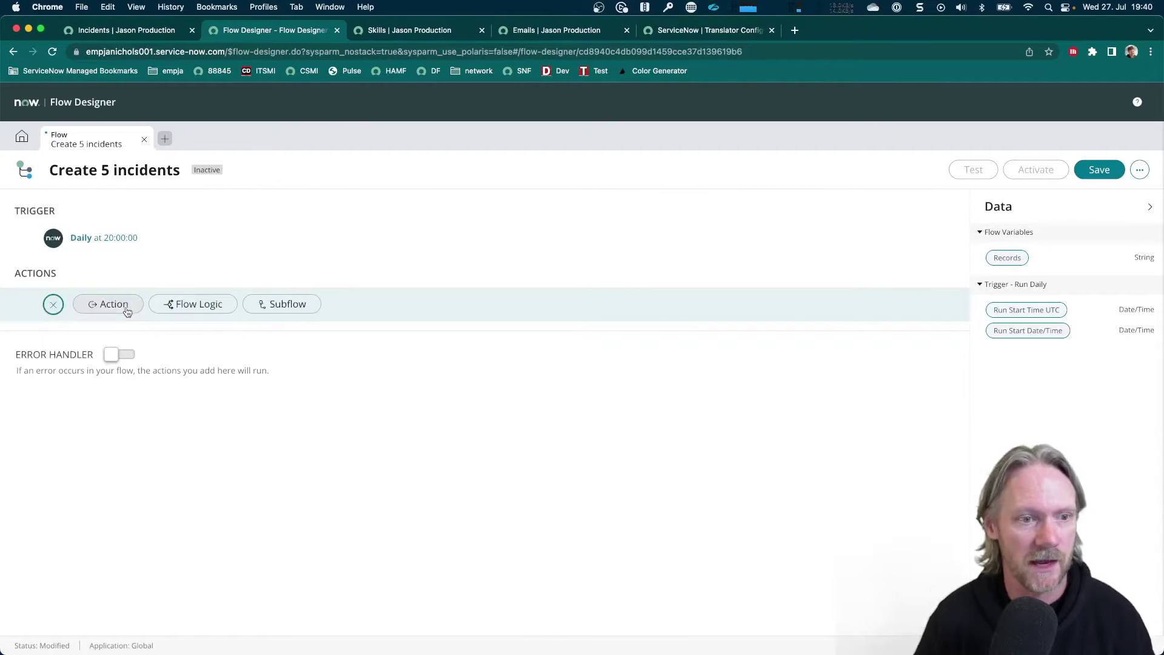
{"action": "left_click", "coordinate": [183, 308]}
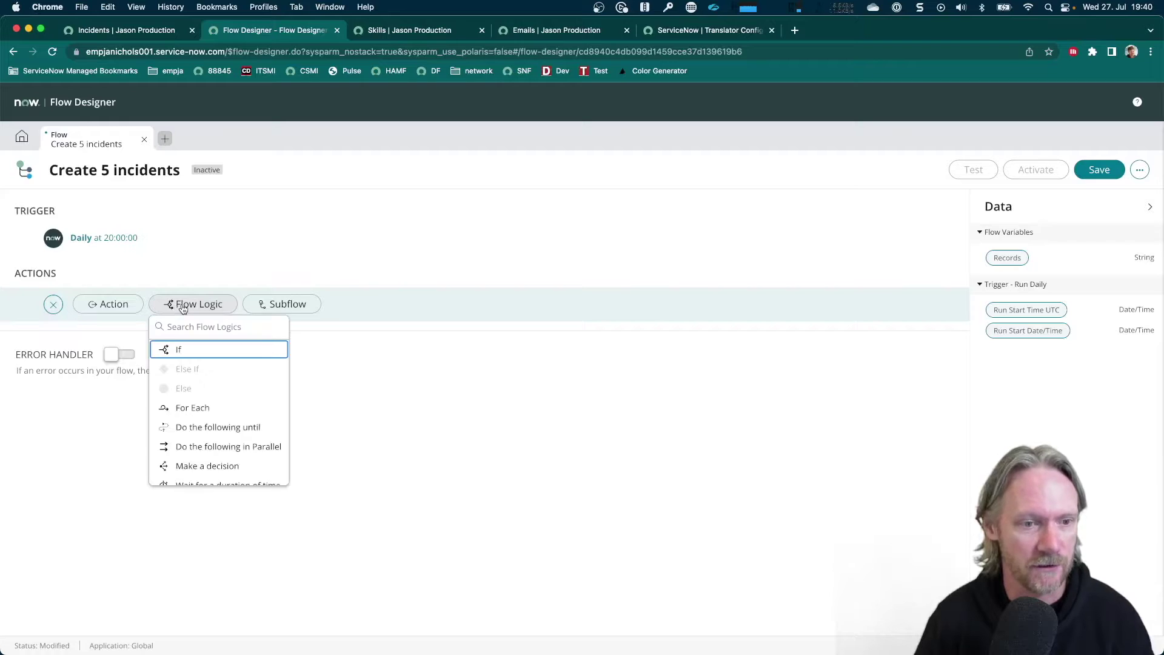
{"action": "scroll", "coordinate": [226, 404], "scroll_direction": "down", "scroll_amount": 1}
{"action": "scroll", "coordinate": [226, 405], "scroll_direction": "down", "scroll_amount": 2}
{"action": "scroll", "coordinate": [225, 404], "scroll_direction": "down", "scroll_amount": 2}
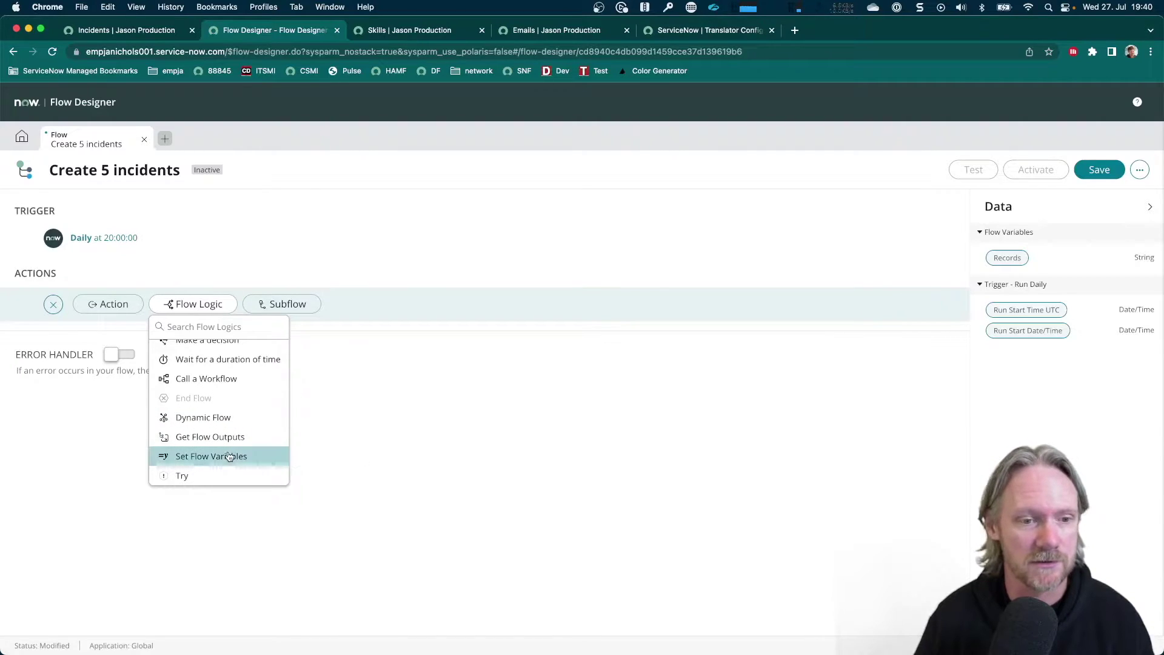
{"action": "left_click", "coordinate": [229, 456]}
{"action": "left_click", "coordinate": [237, 387]}
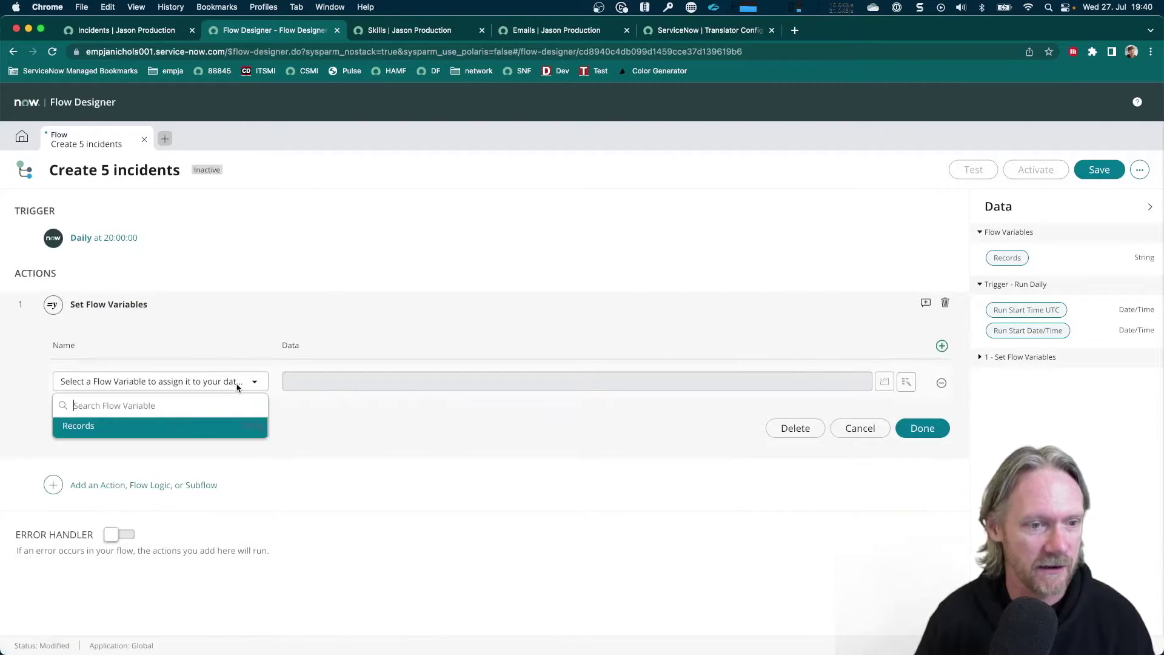
{"action": "left_click", "coordinate": [176, 427]}
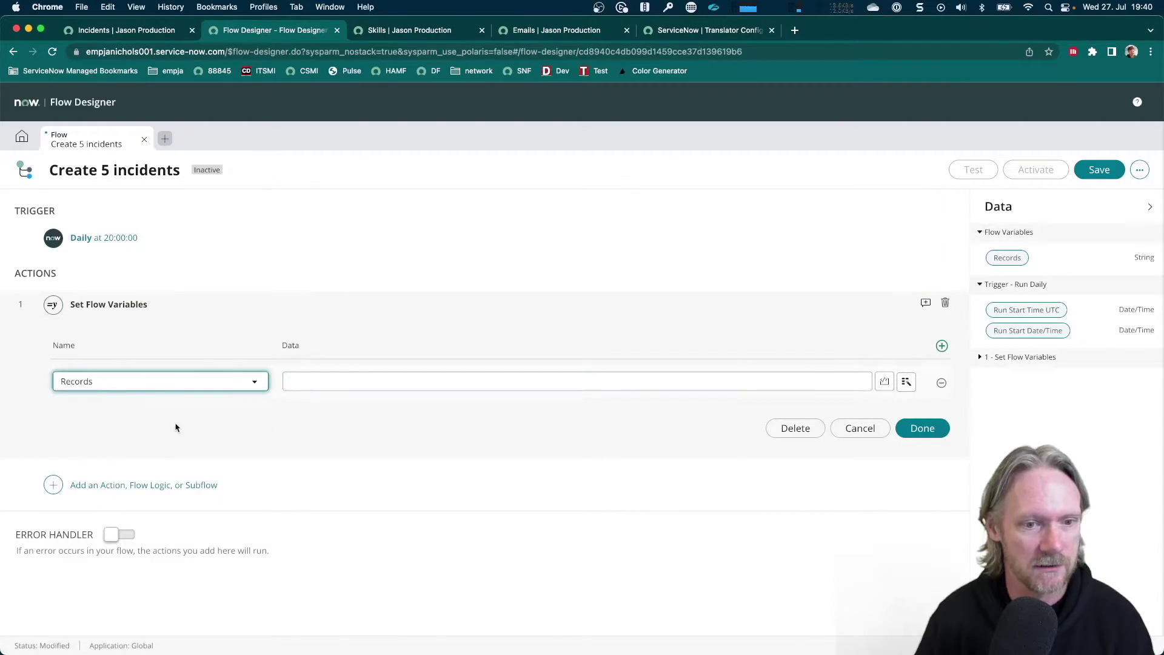
{"action": "left_click", "coordinate": [308, 382]}
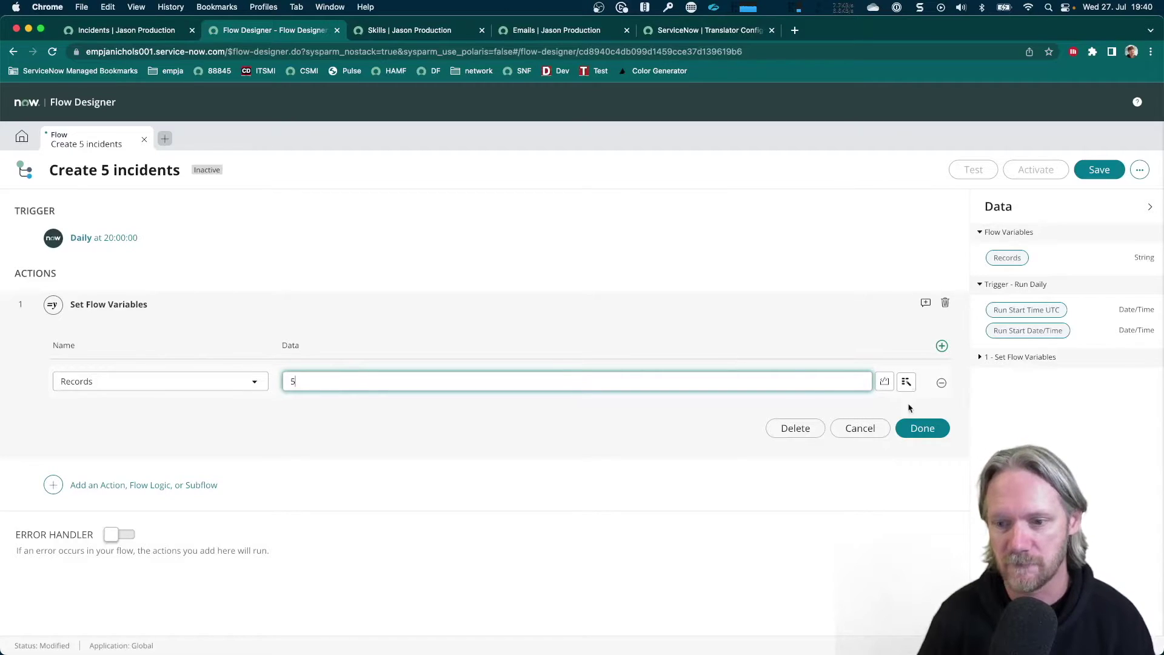
{"action": "left_click", "coordinate": [917, 428]}
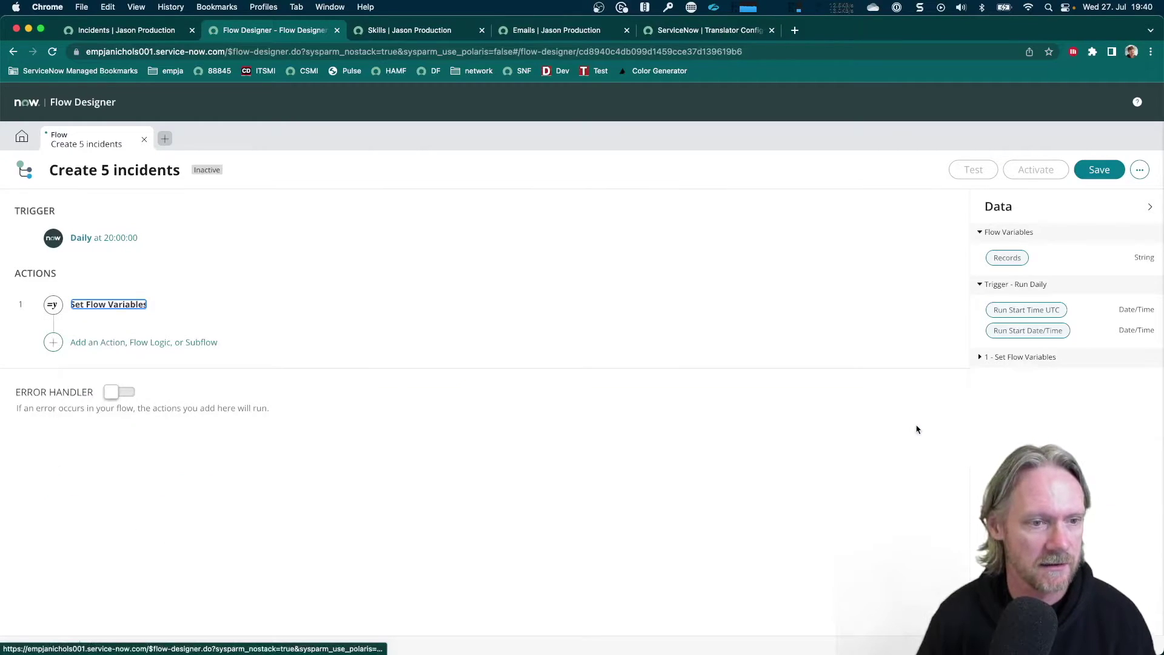
Step: Add a 'Do the following until' loop after the Set Flow Variables step
{"action": "left_click", "coordinate": [75, 343]}
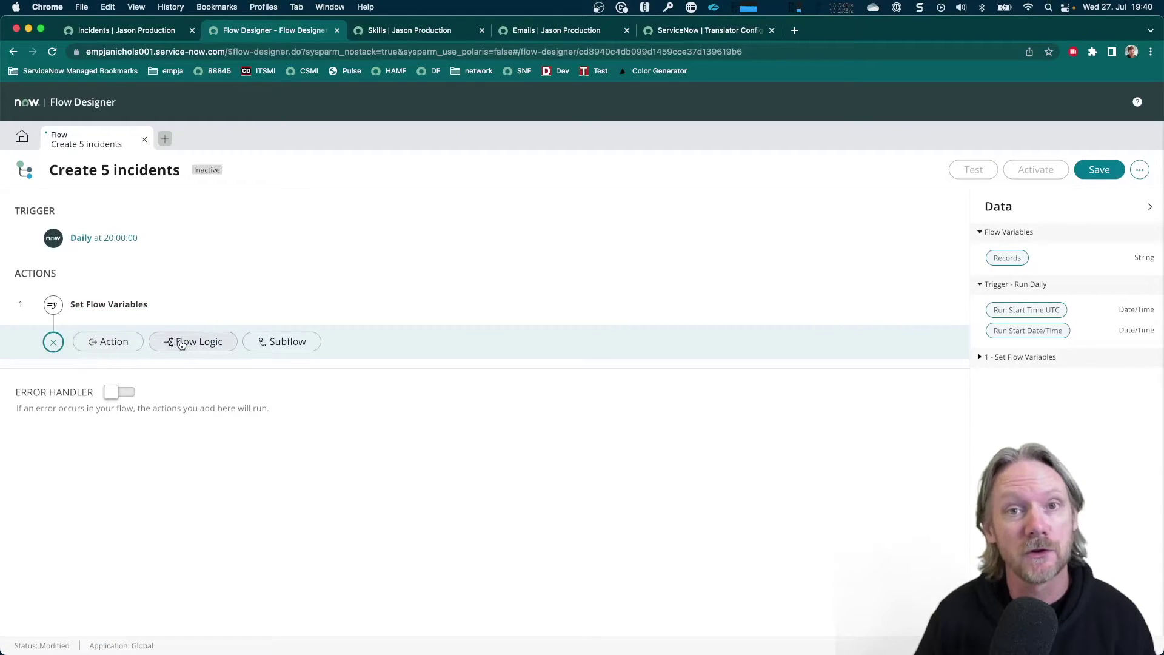
{"action": "left_click", "coordinate": [181, 344]}
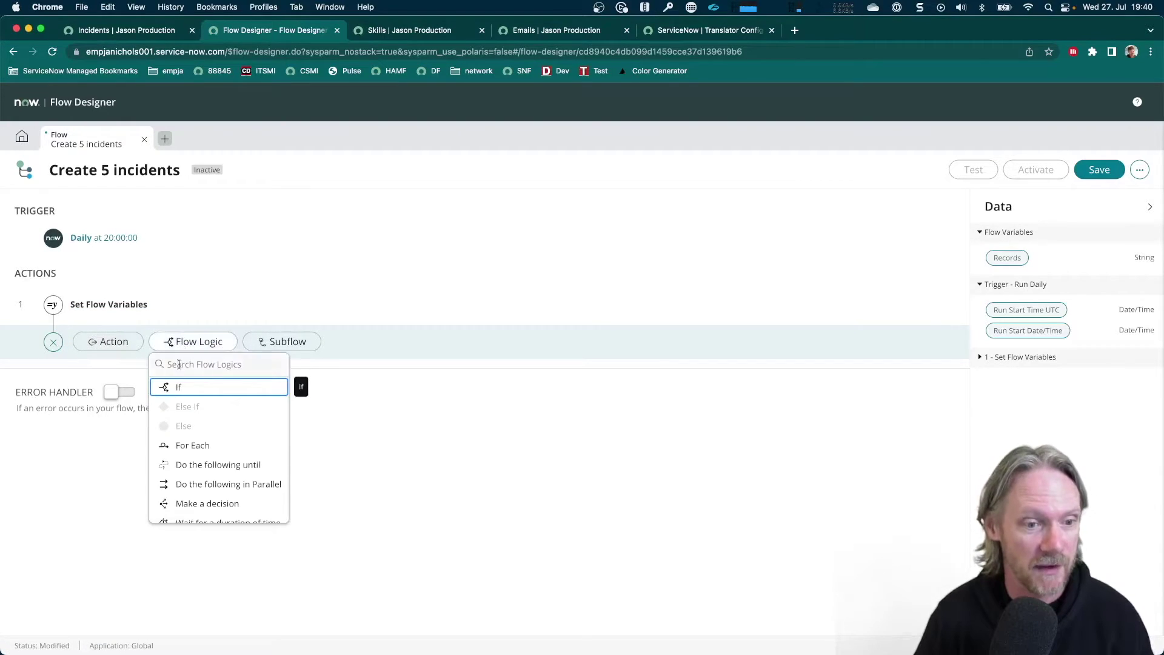
{"action": "scroll", "coordinate": [216, 436], "scroll_direction": "down", "scroll_amount": 1}
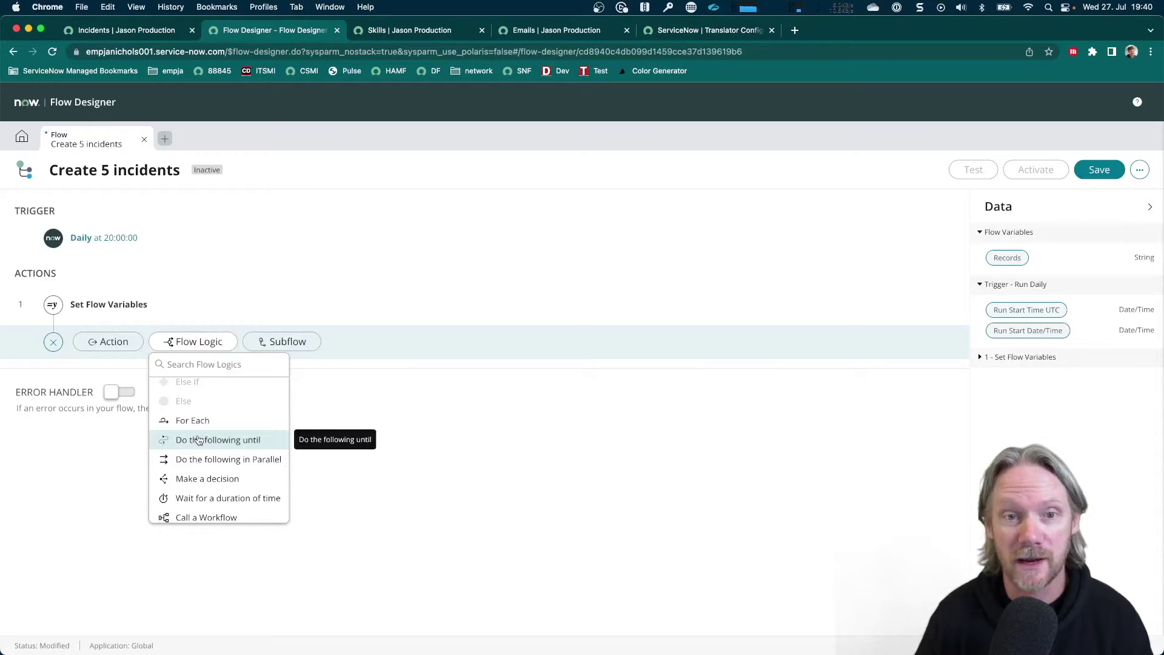
{"action": "left_click", "coordinate": [198, 440]}
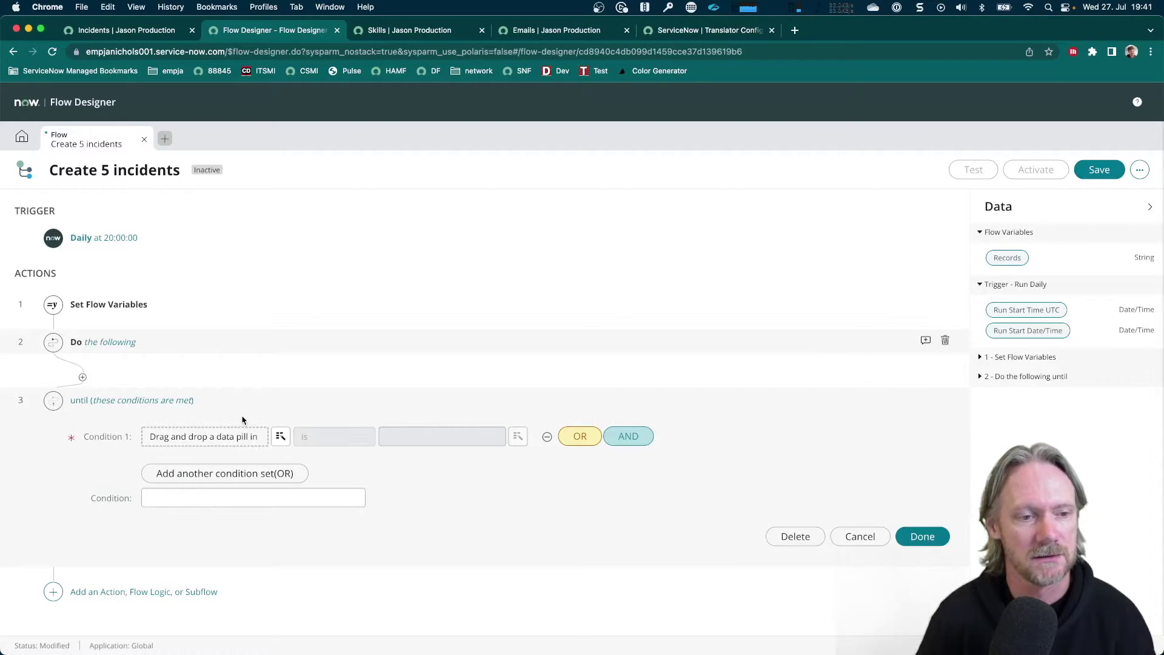
Step: Insert a ServiceNow Core Create Record action inside the loop
{"action": "left_click", "coordinate": [83, 379]}
{"action": "left_click", "coordinate": [141, 366]}
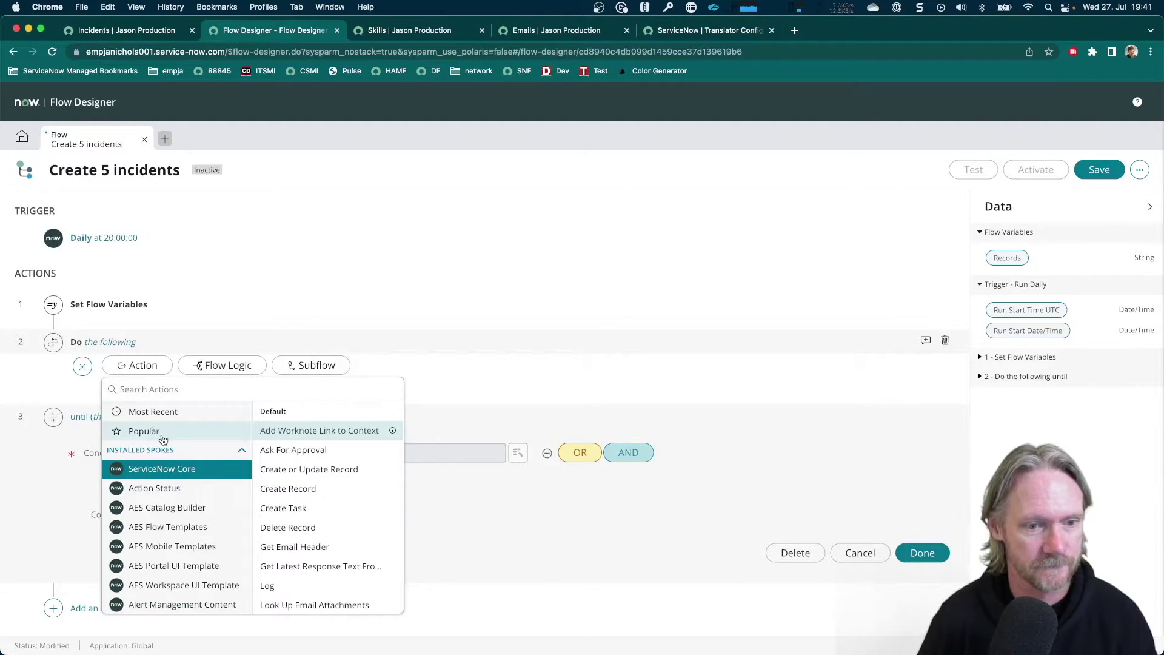
{"action": "left_click", "coordinate": [299, 491]}
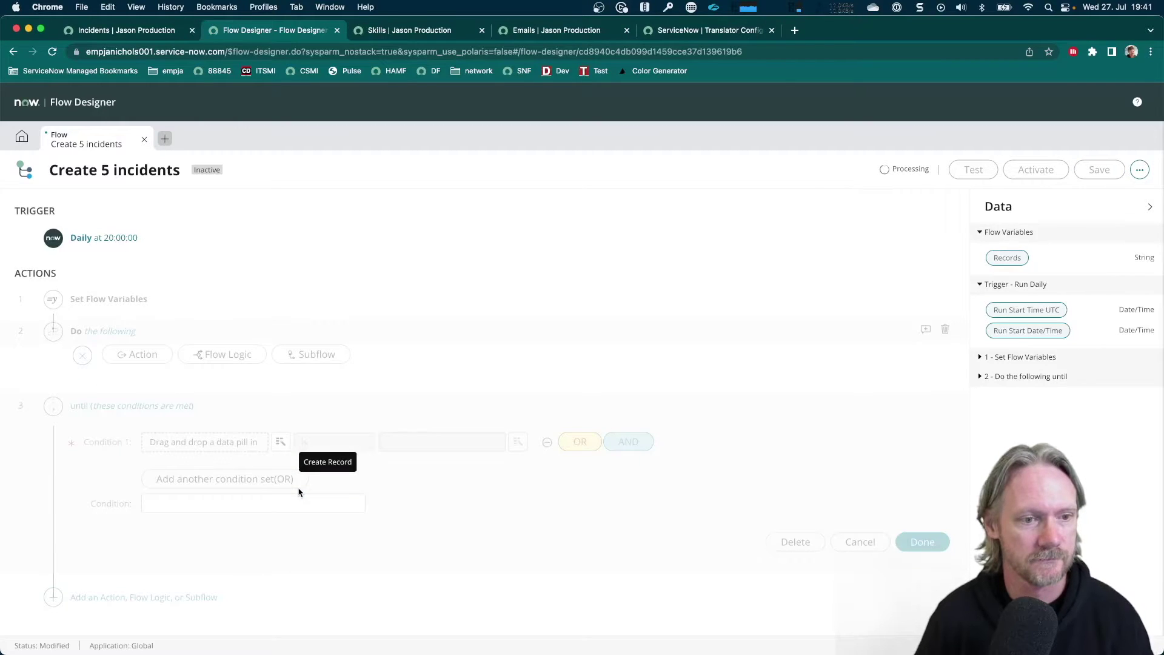
Step: Set the record table to Incident with Caller set to System Administrator
{"action": "left_click", "coordinate": [271, 442]}
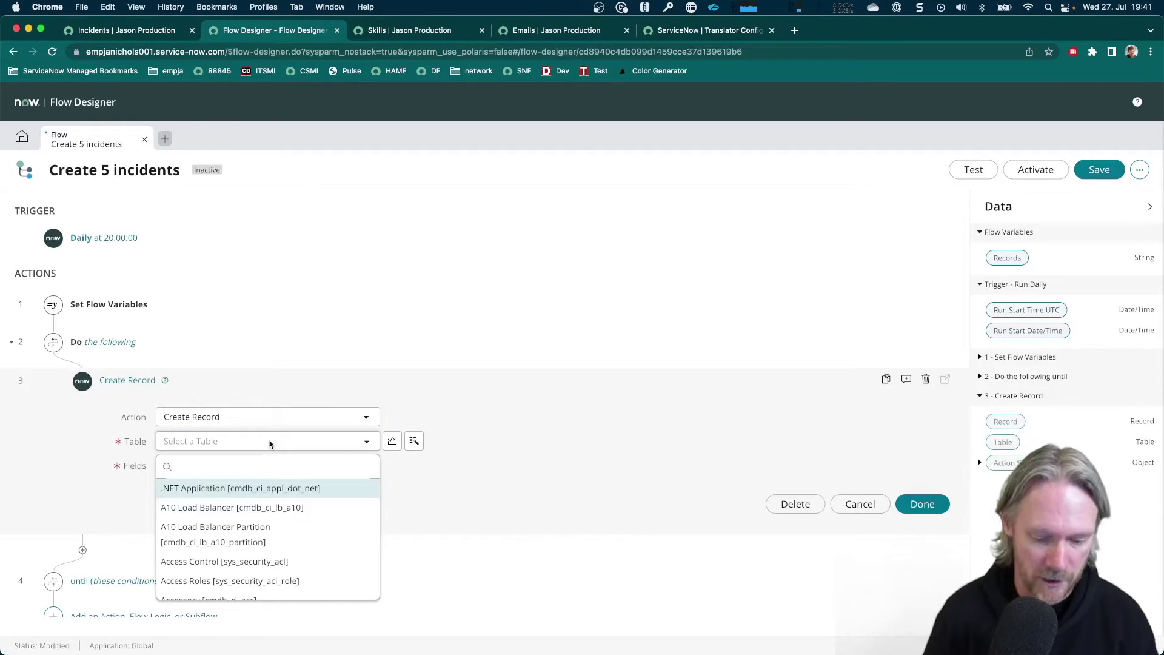
{"action": "type", "text": "inciden"}
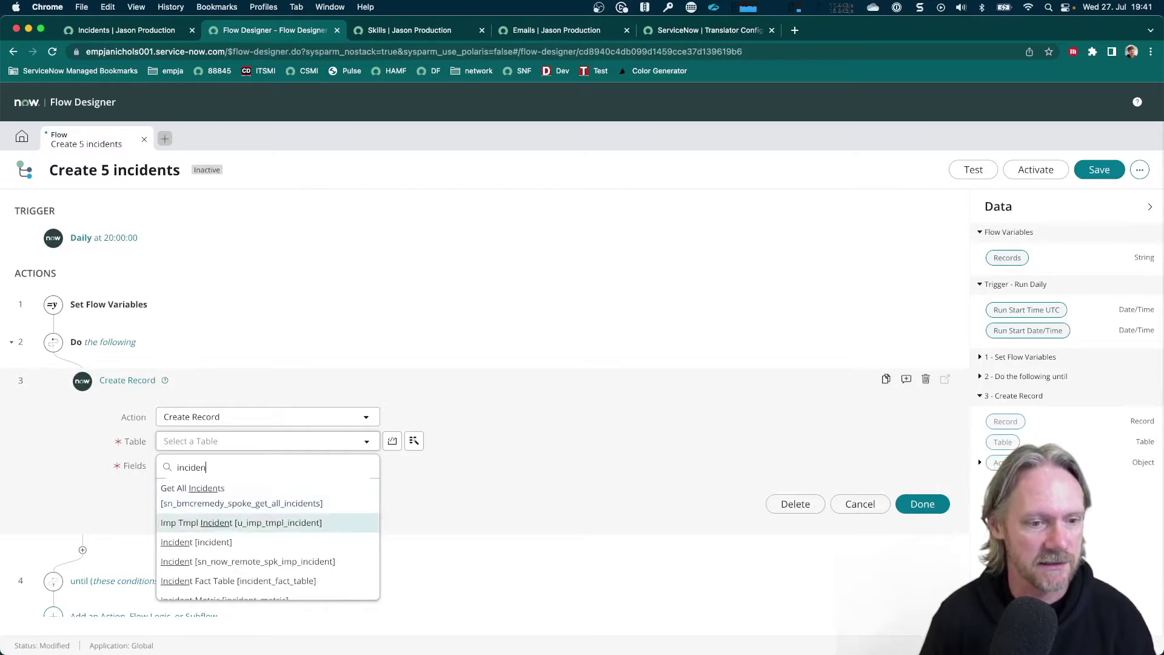
{"action": "left_click", "coordinate": [195, 542]}
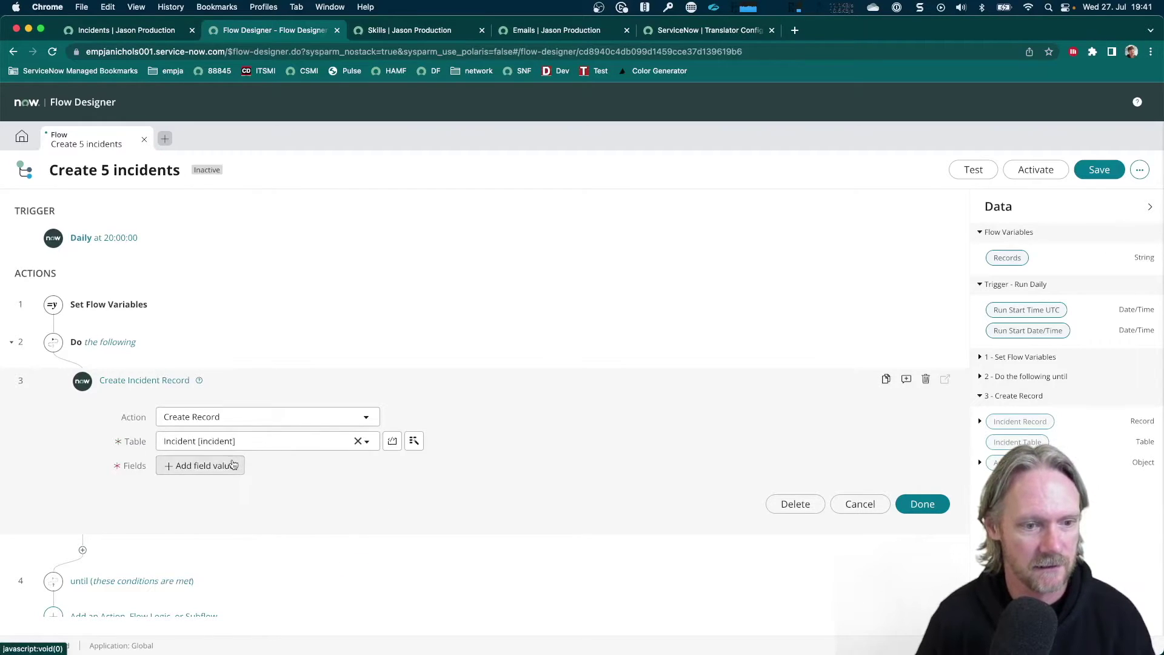
{"action": "left_click", "coordinate": [229, 465]}
{"action": "left_click", "coordinate": [229, 465]}
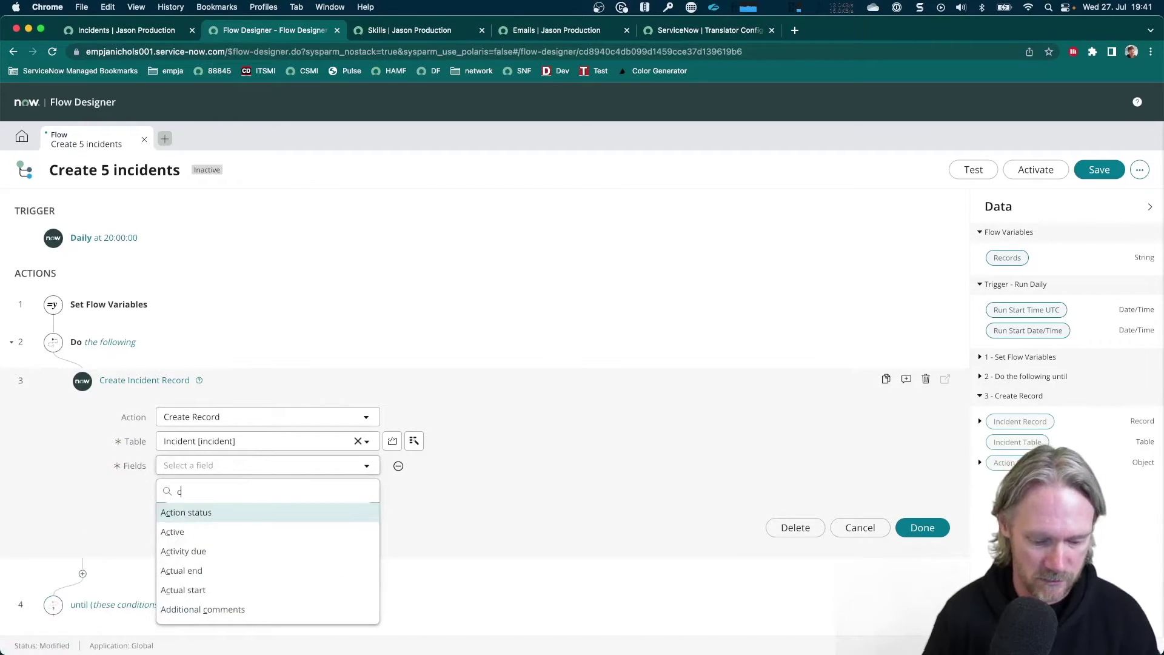
{"action": "type", "text": "call"}
{"action": "key", "text": "Return"}
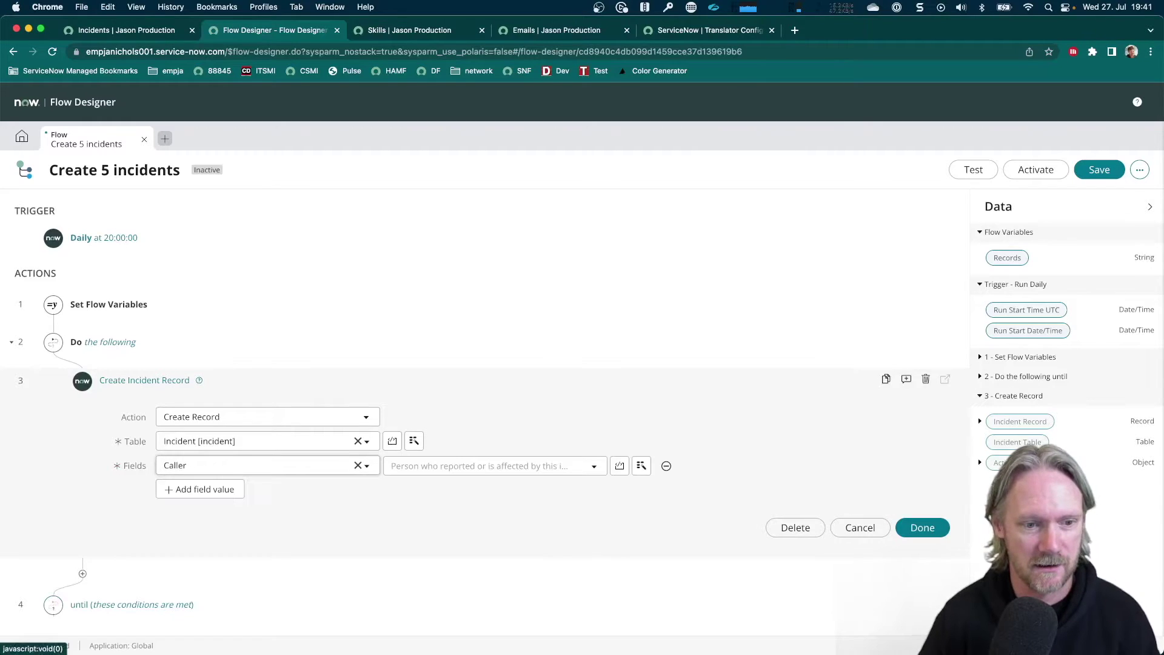
{"action": "left_click", "coordinate": [421, 472]}
{"action": "type", "text": "syst"}
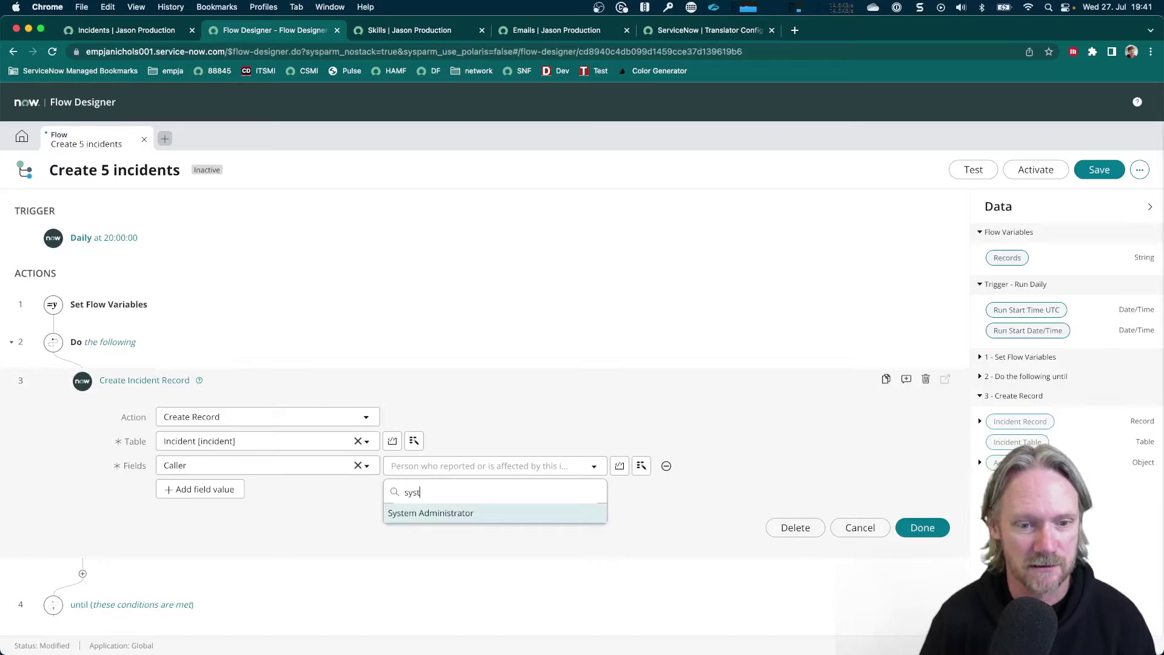
{"action": "key", "text": "Return"}
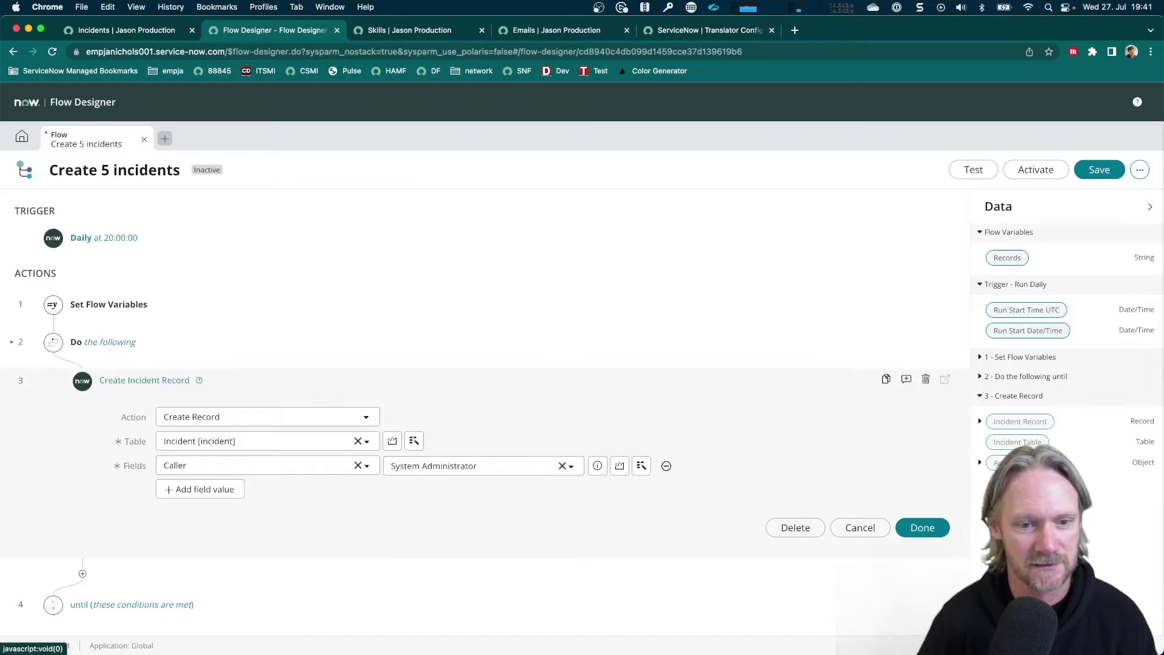
Step: Add Short description 'Fix something until it's fixed!' and finish the Create Incident Record step
{"action": "left_click", "coordinate": [207, 492]}
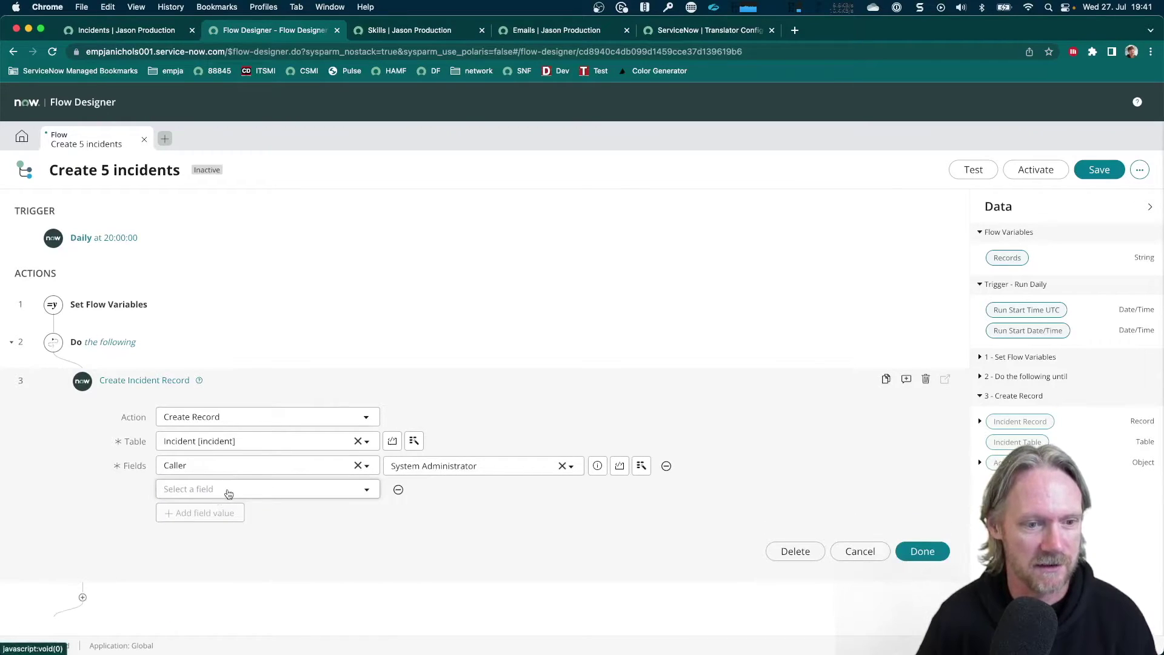
{"action": "left_click", "coordinate": [228, 491]}
{"action": "type", "text": "sho"}
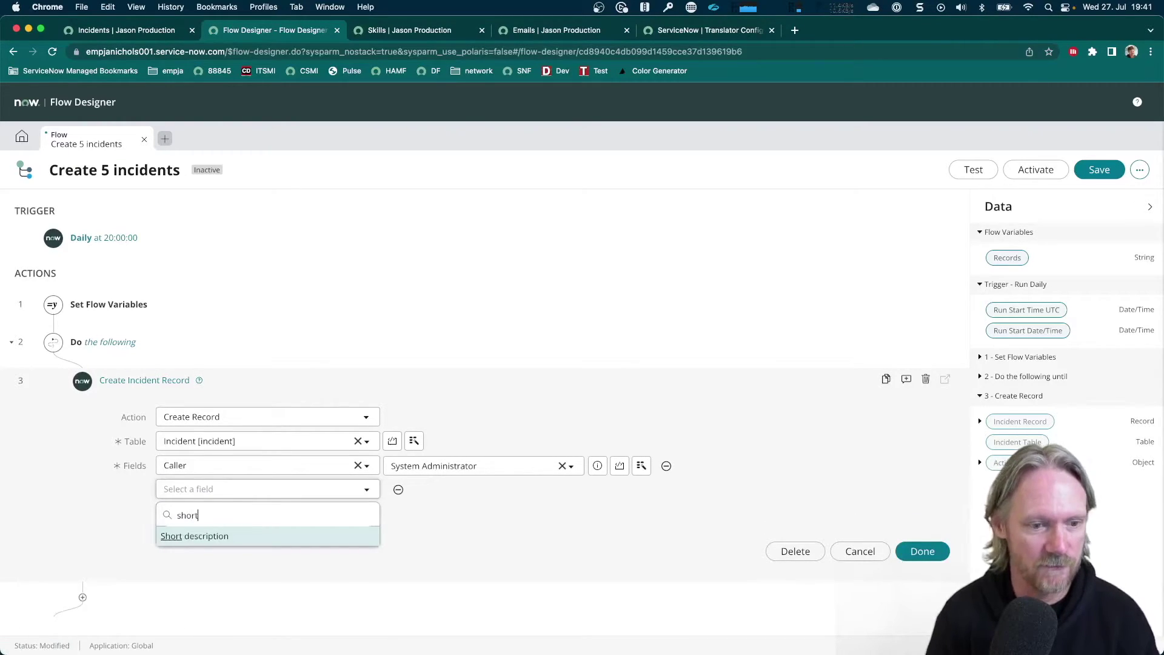
{"action": "type", "text": "rt"}
{"action": "key", "text": "Return"}
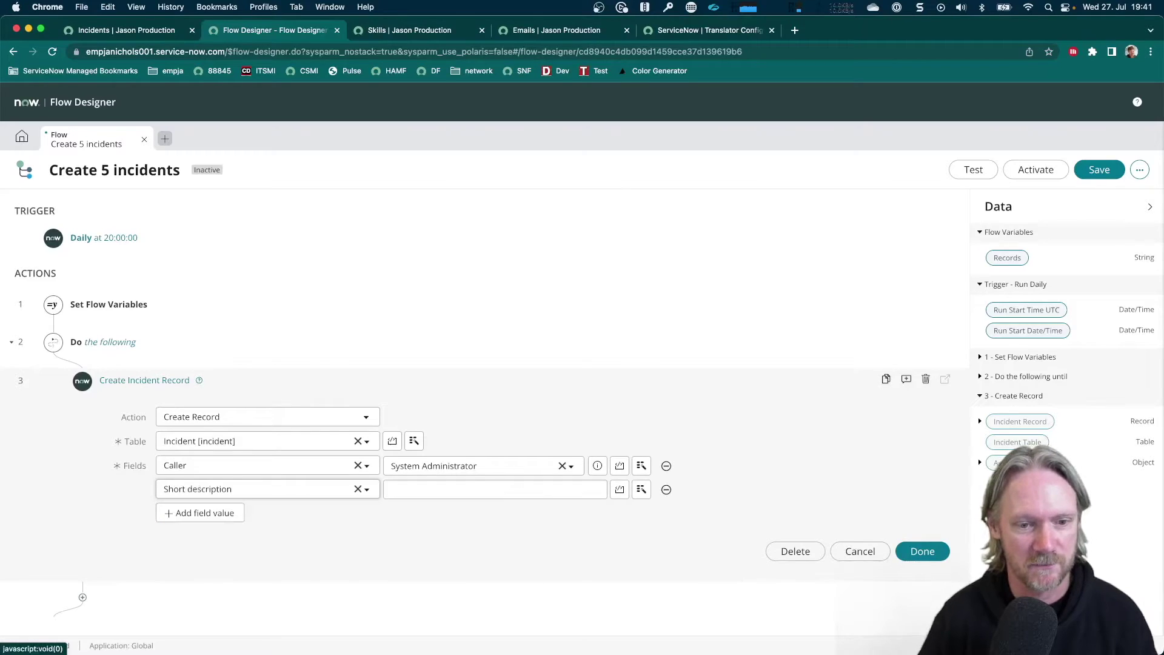
{"action": "left_click", "coordinate": [410, 493]}
{"action": "type", "text": "Fix something until it's fixed!"}
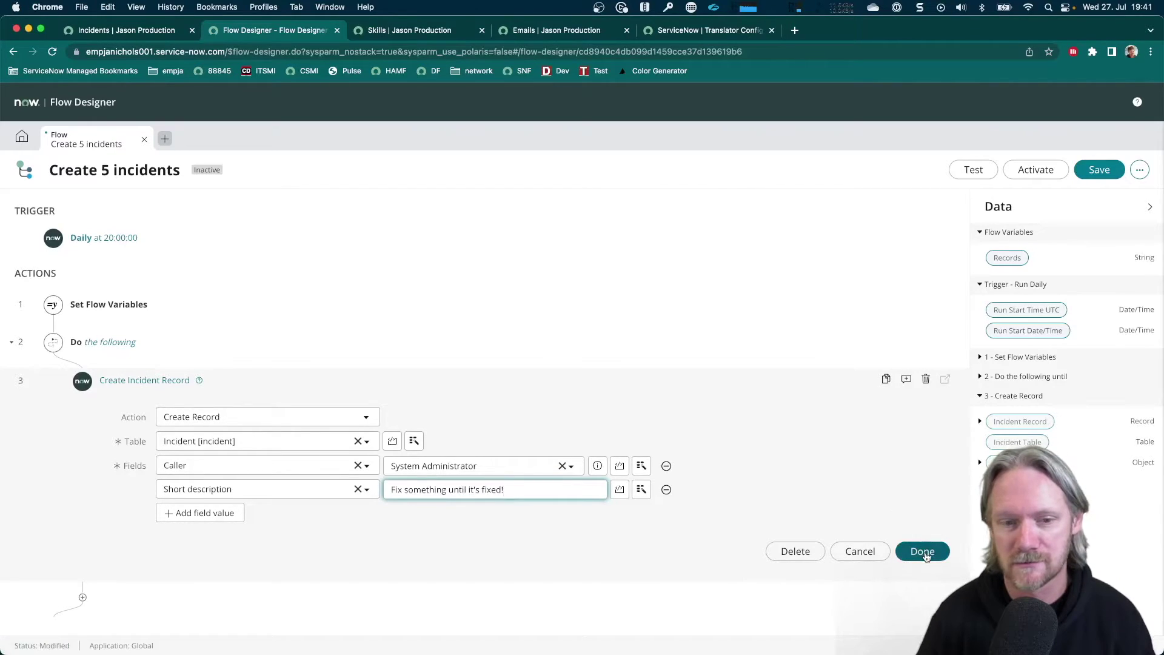
{"action": "left_click", "coordinate": [925, 553]}
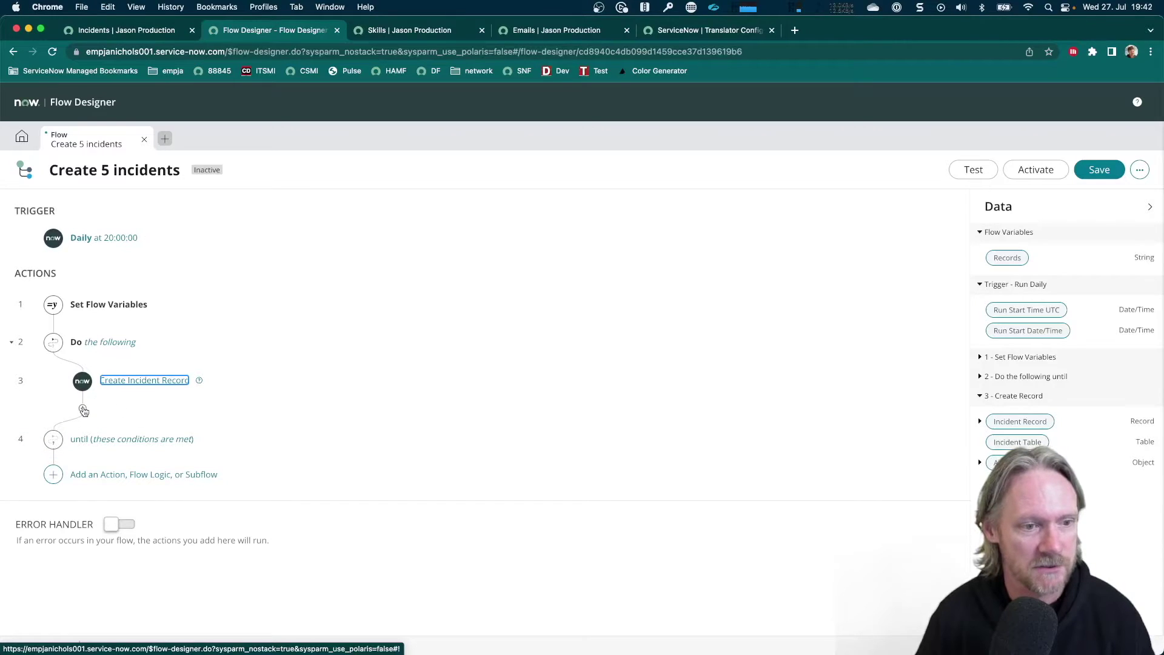
{"action": "left_click", "coordinate": [83, 409]}
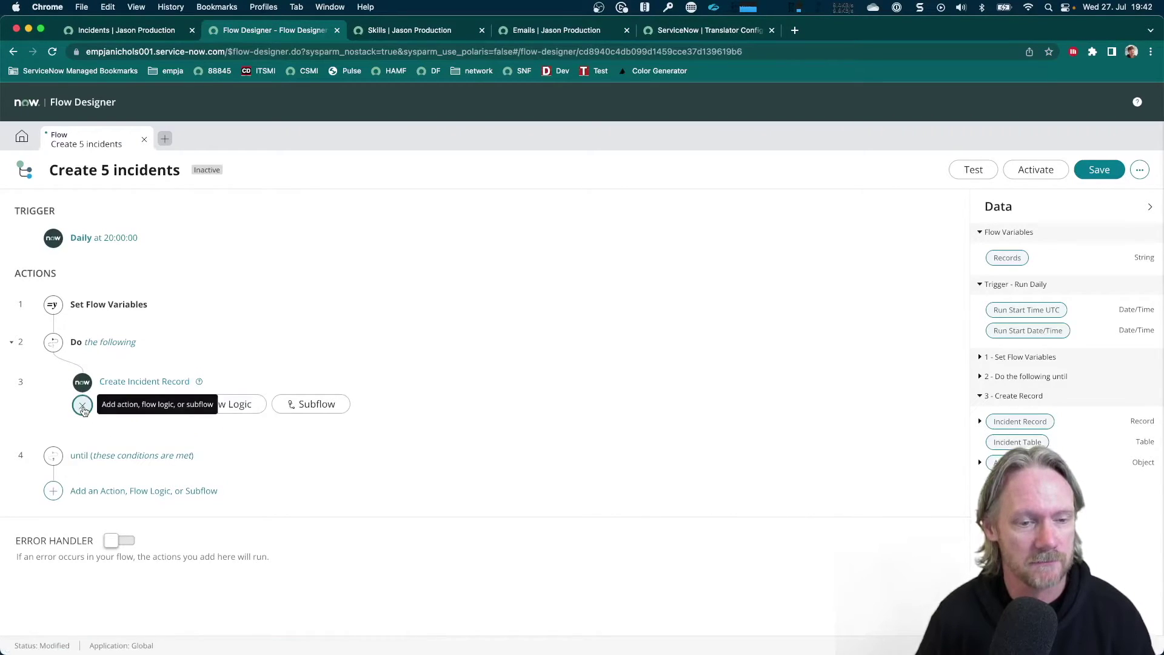
Step: Add a Set Flow Variables step in the loop setting Records to the Flow Variables ▸ Records pill
{"action": "left_click", "coordinate": [228, 405]}
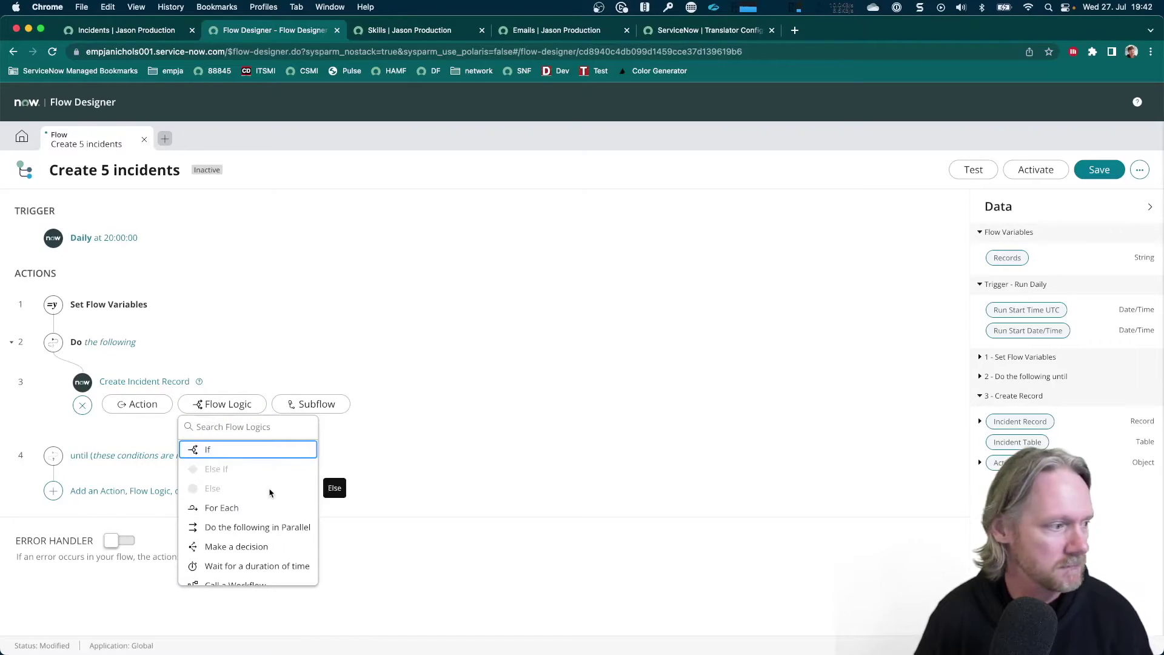
{"action": "scroll", "coordinate": [270, 492], "scroll_direction": "down", "scroll_amount": 5}
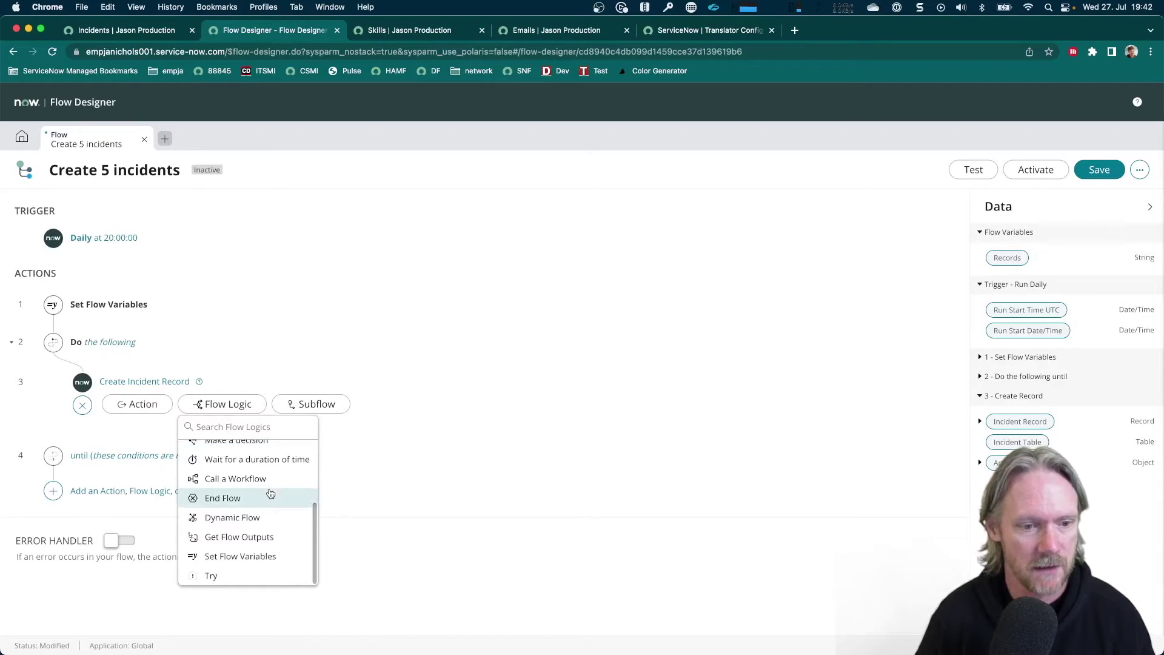
{"action": "left_click", "coordinate": [254, 556]}
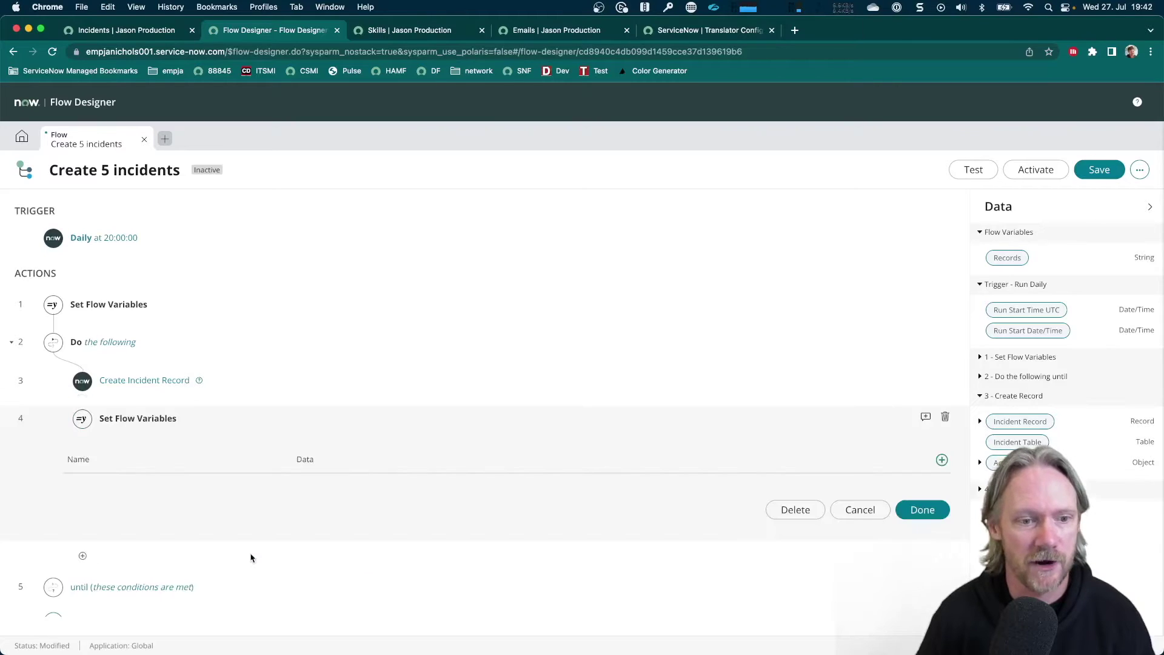
{"action": "left_click", "coordinate": [942, 461]}
{"action": "left_click", "coordinate": [246, 502]}
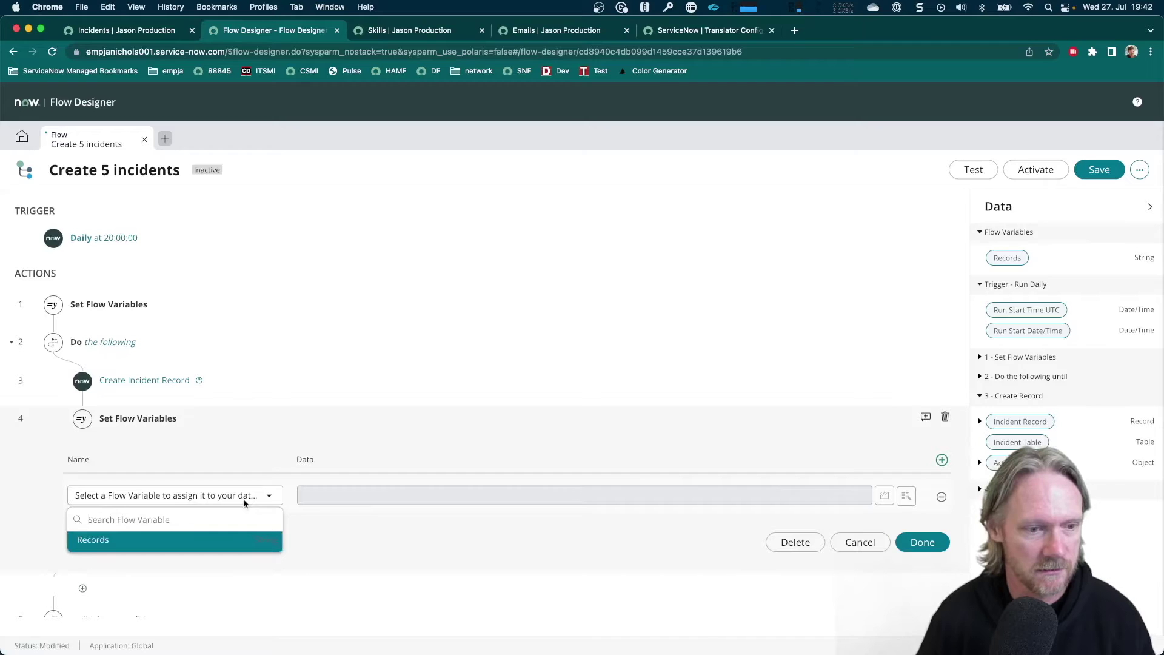
{"action": "left_click", "coordinate": [187, 545]}
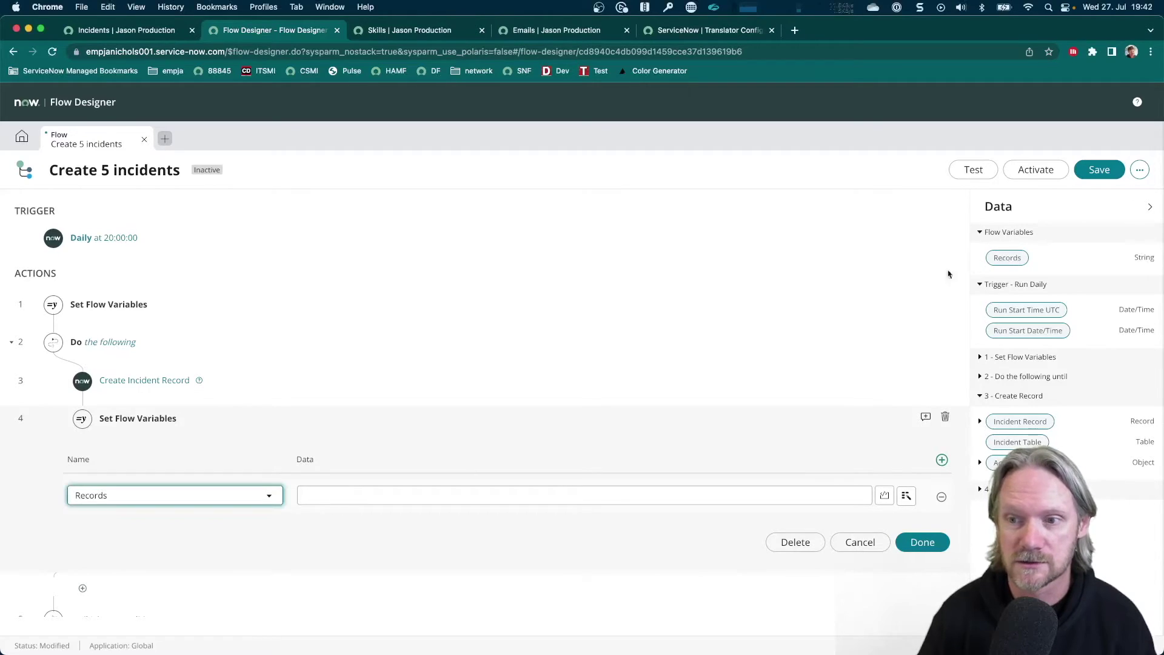
{"action": "left_click_drag", "start_coordinate": [1007, 258], "coordinate": [421, 496]}
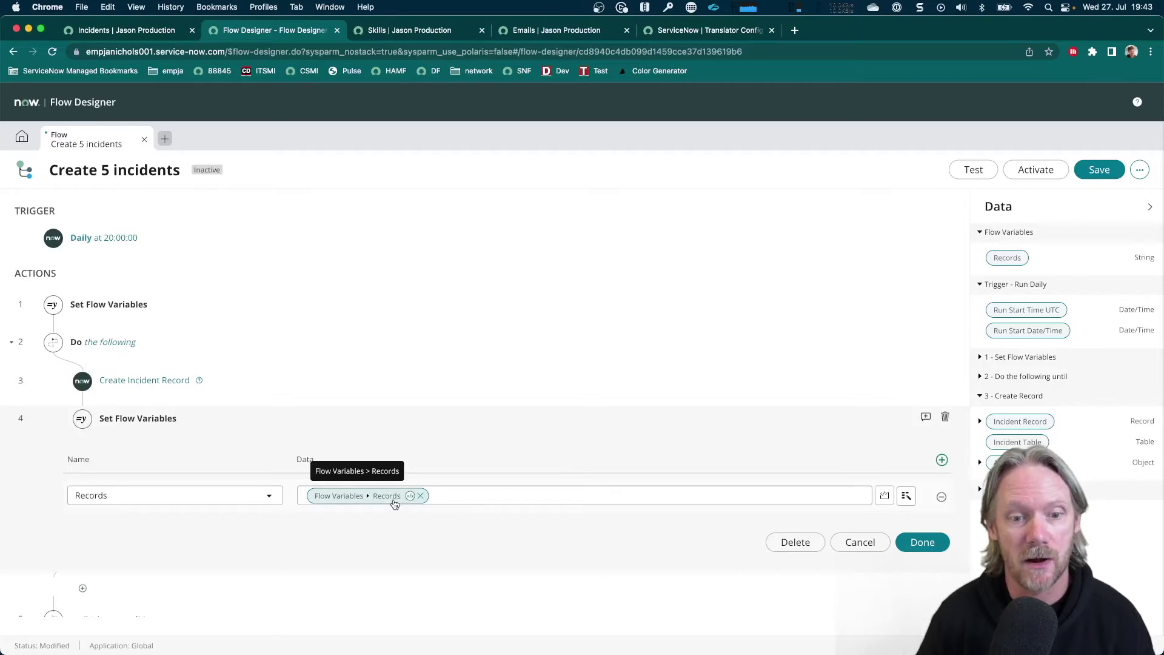
{"action": "scroll", "coordinate": [395, 504], "scroll_direction": "up", "scroll_amount": 5}
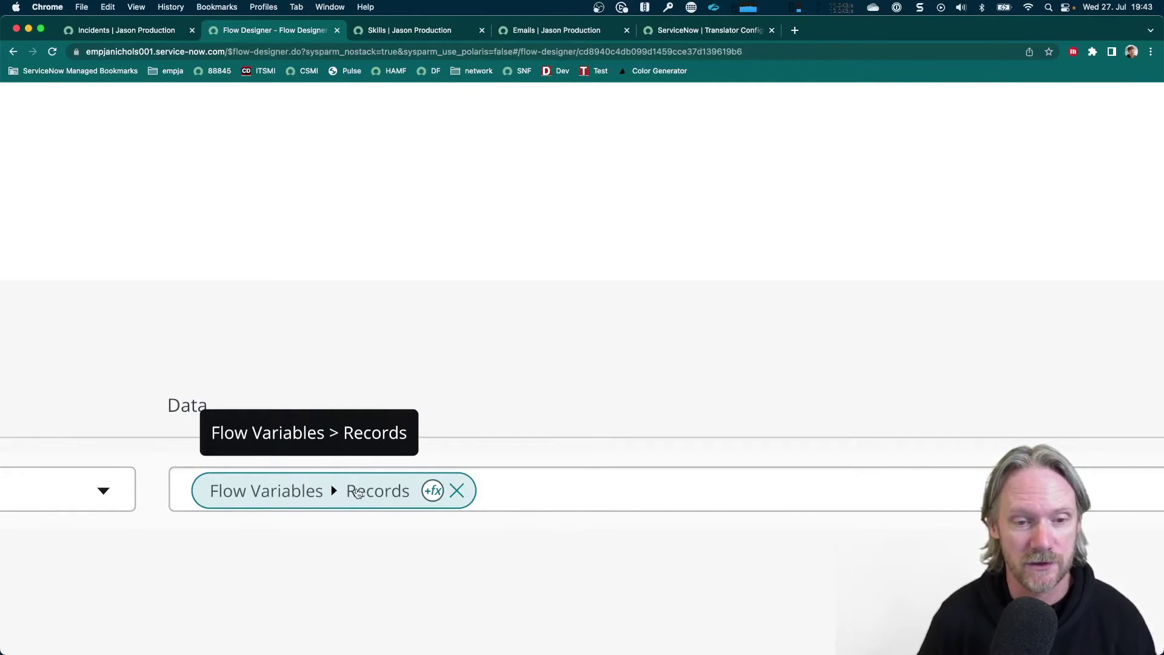
{"action": "scroll", "coordinate": [356, 491], "scroll_direction": "down", "scroll_amount": 2}
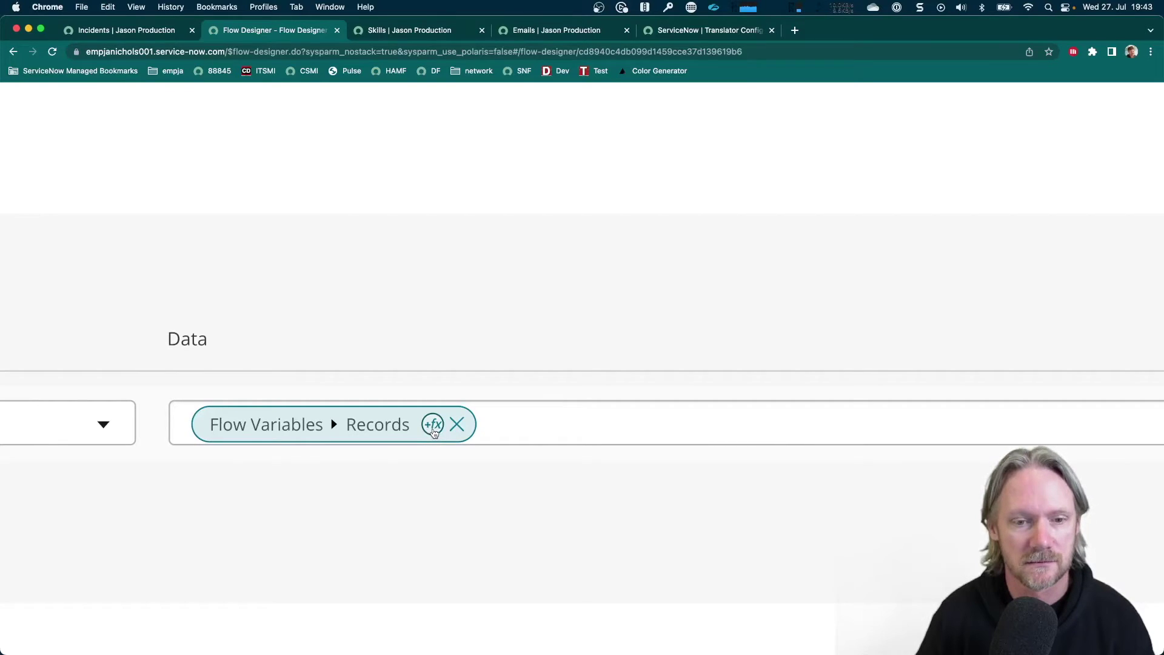
Step: Apply a Math Subtract transform of 1 to the Records pill and complete step 4
{"action": "left_click", "coordinate": [433, 425]}
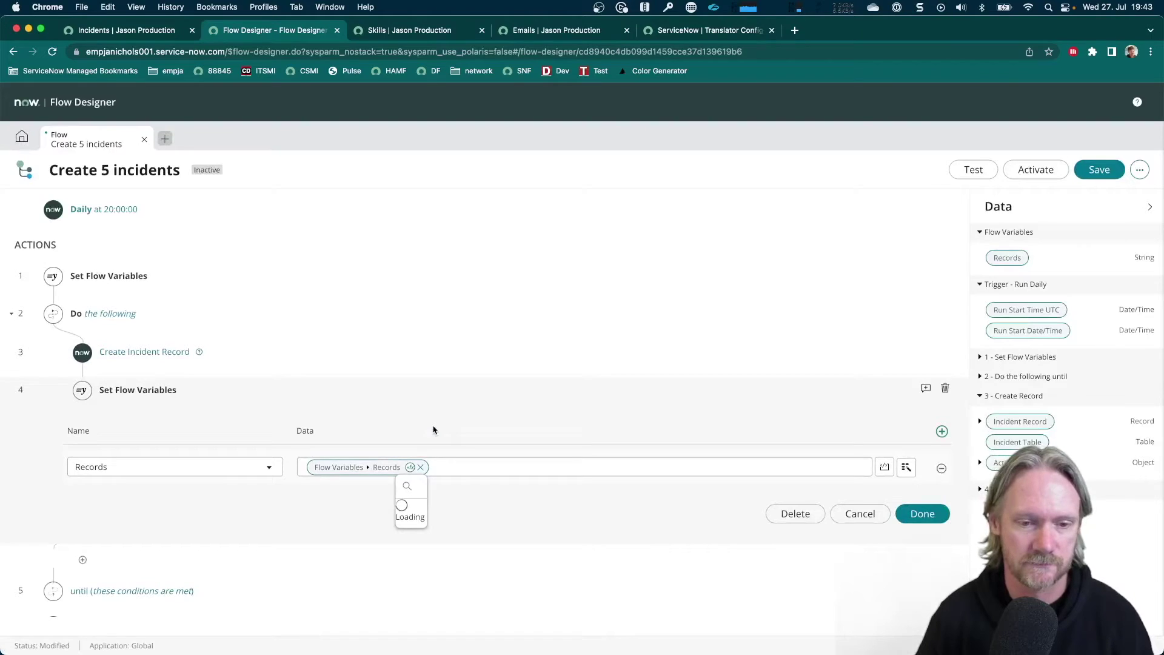
{"action": "scroll", "coordinate": [433, 429], "scroll_direction": "down", "scroll_amount": 2}
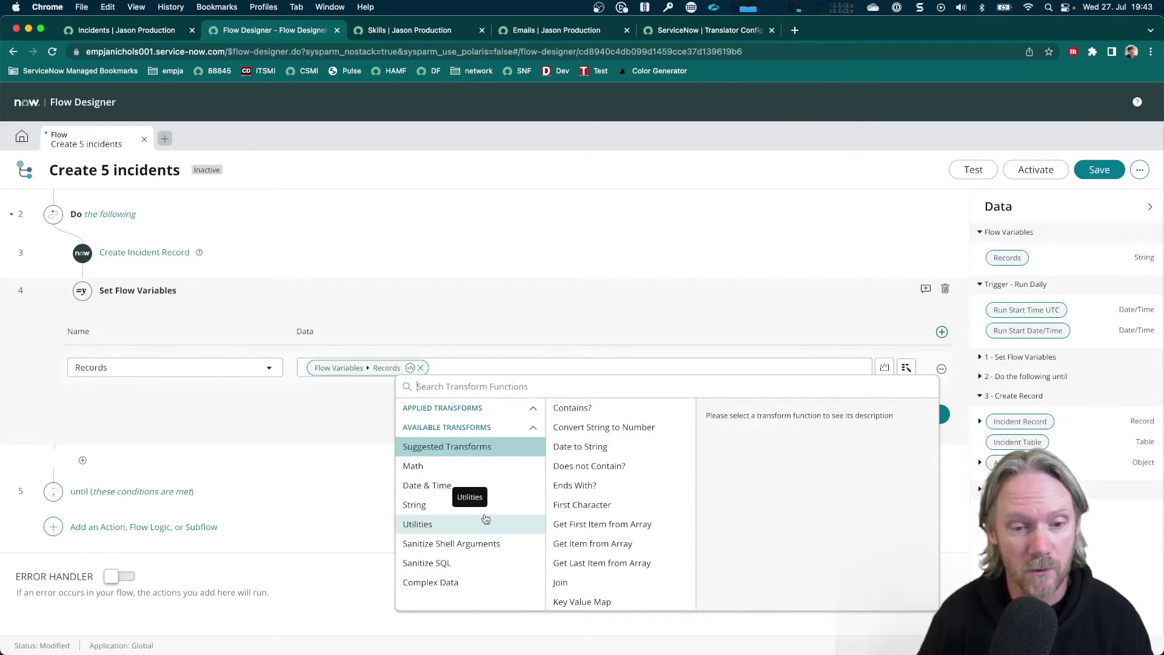
{"action": "left_click", "coordinate": [424, 467]}
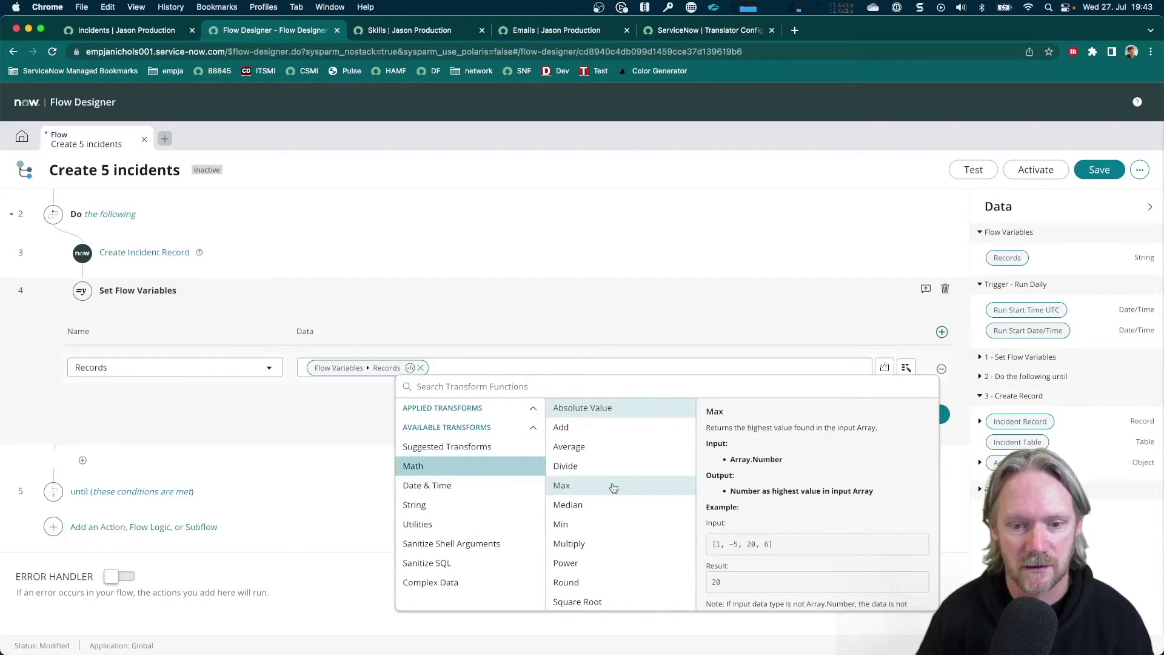
{"action": "scroll", "coordinate": [614, 487], "scroll_direction": "down", "scroll_amount": 2}
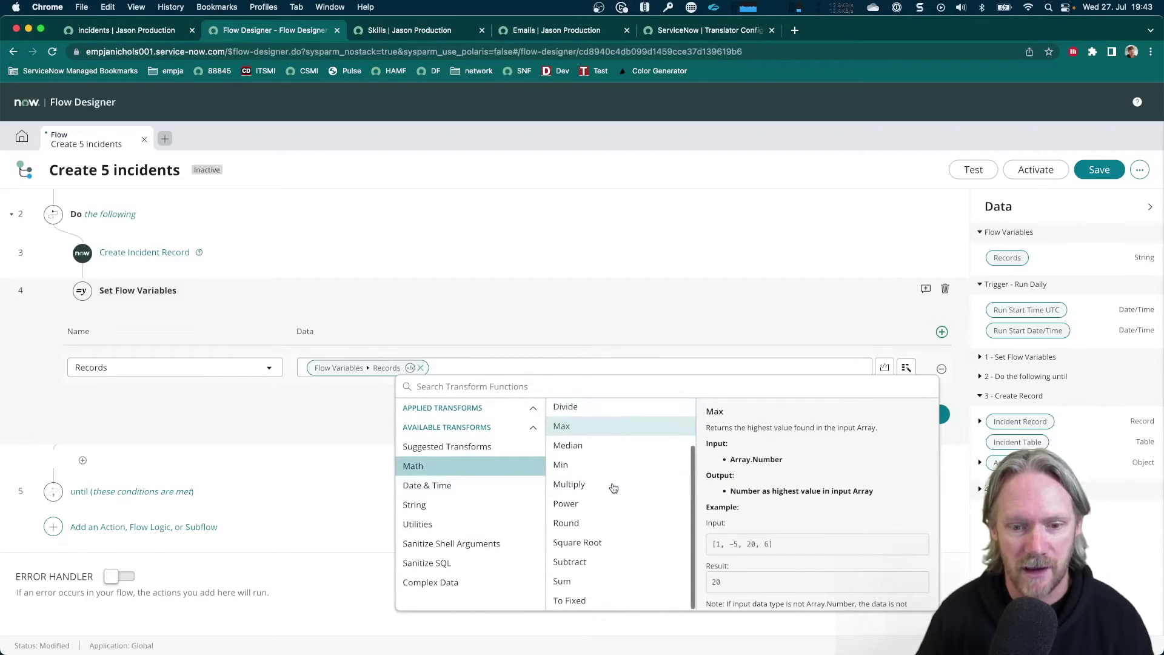
{"action": "left_click", "coordinate": [594, 563]}
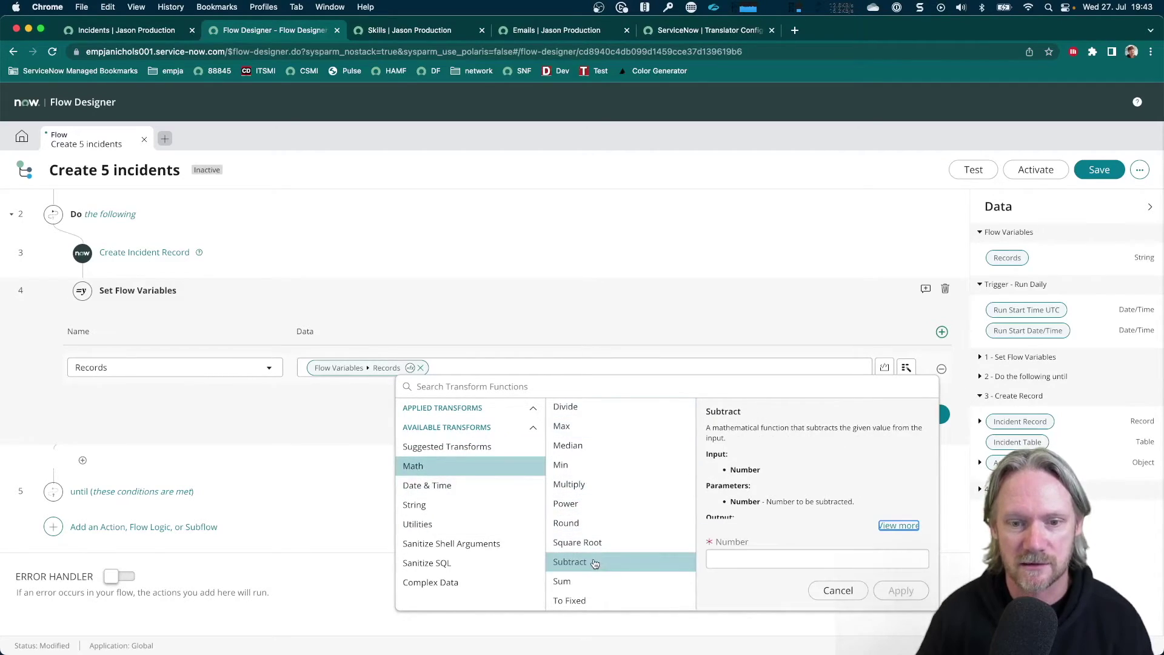
{"action": "left_click", "coordinate": [735, 561]}
{"action": "type", "text": "1"}
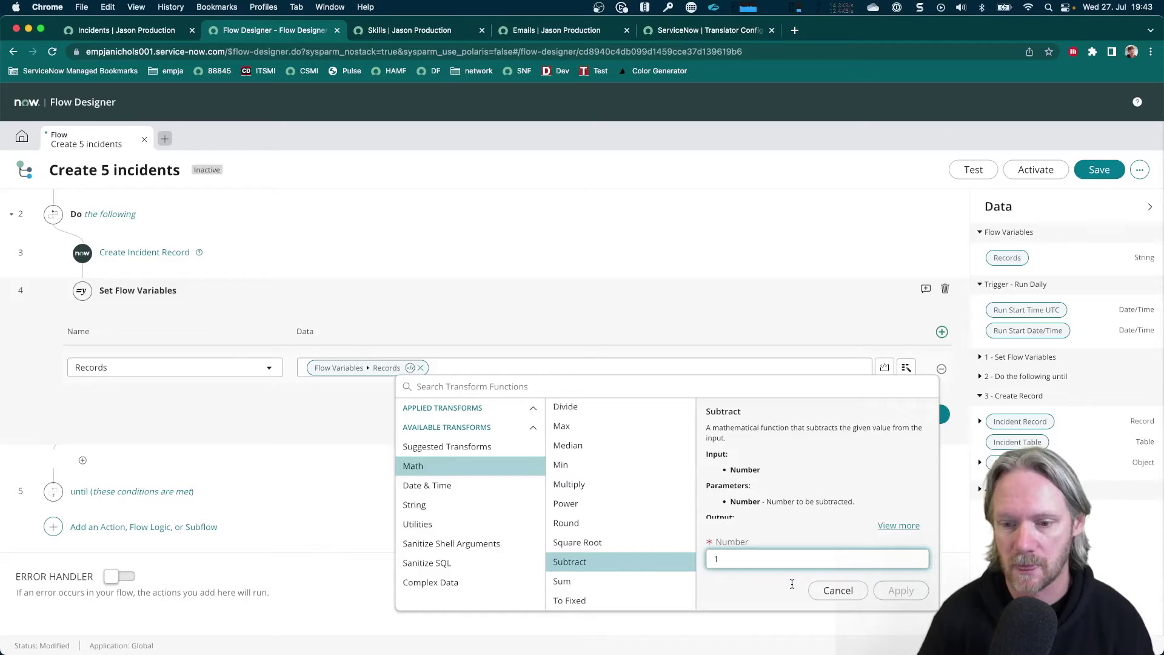
{"action": "left_click", "coordinate": [887, 589]}
{"action": "left_click", "coordinate": [908, 592]}
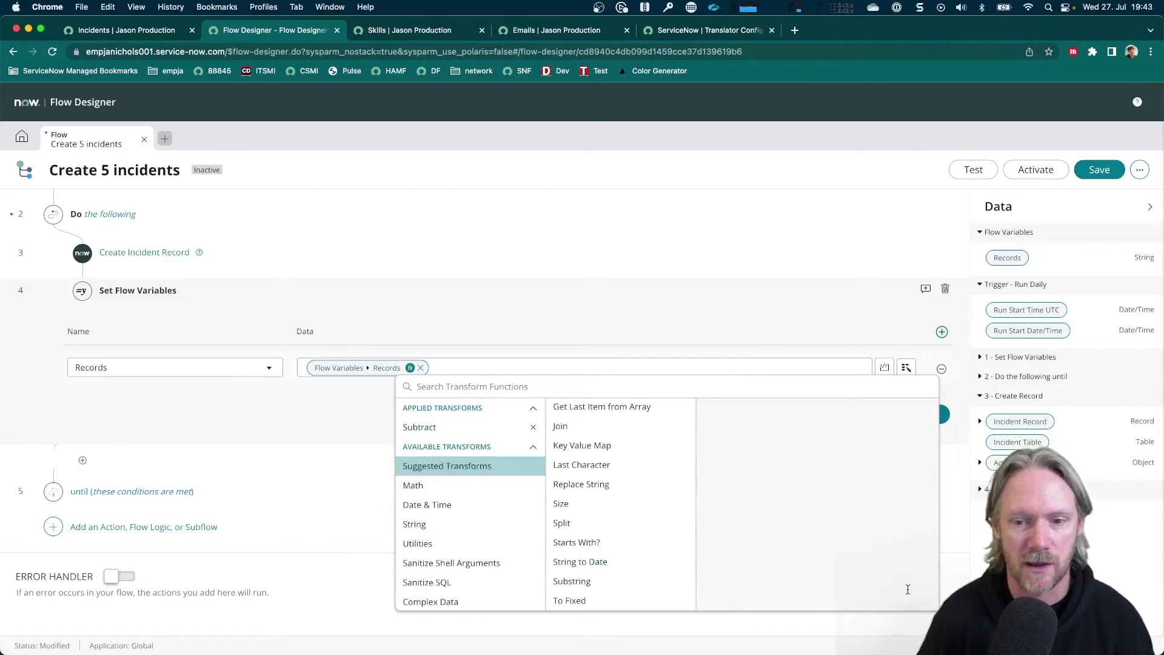
{"action": "left_click", "coordinate": [832, 316]}
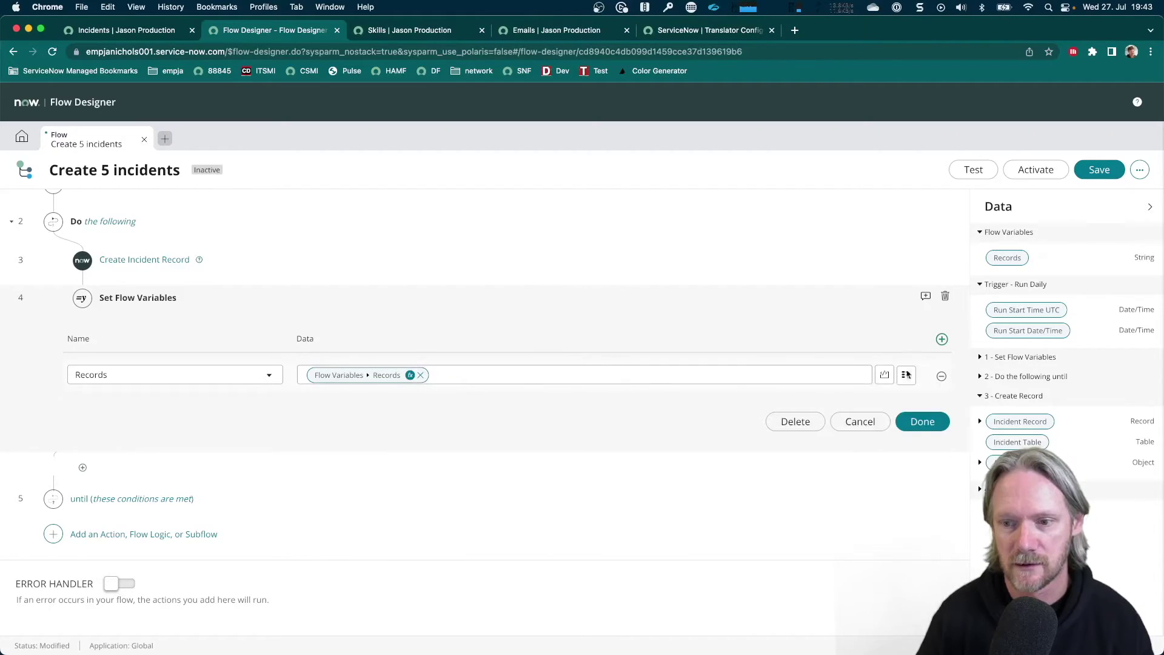
{"action": "left_click", "coordinate": [922, 423]}
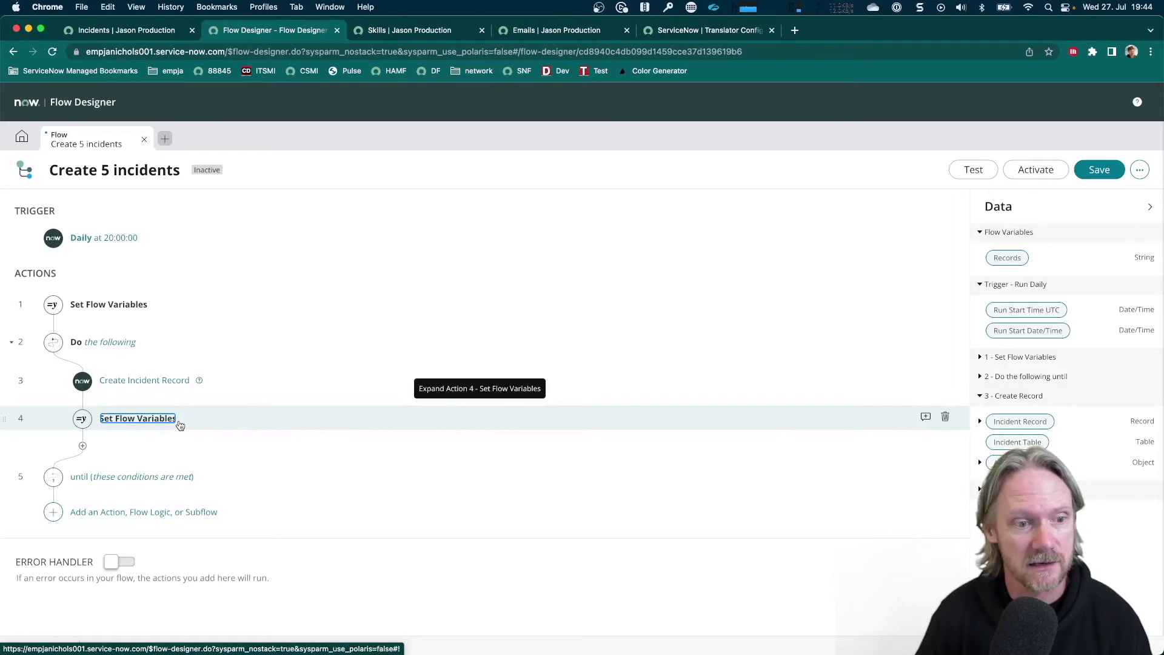
Step: Set the loop's until condition to Flow Variables ▸ Records is 0
{"action": "left_click", "coordinate": [95, 479]}
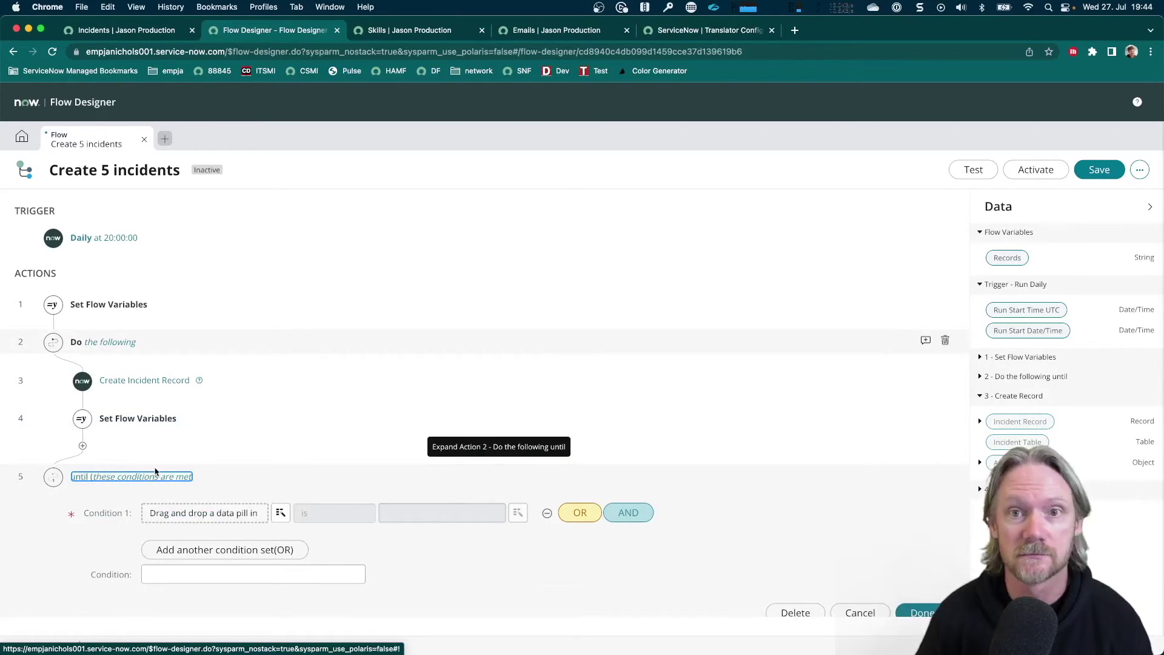
{"action": "scroll", "coordinate": [156, 475], "scroll_direction": "down", "scroll_amount": 1}
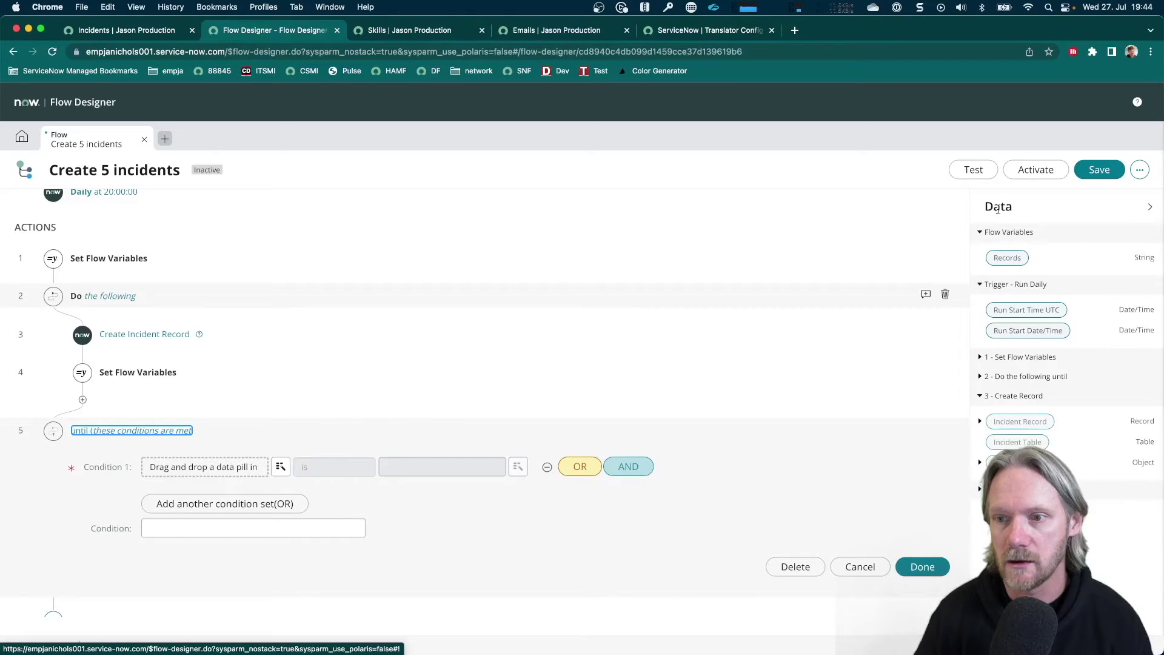
{"action": "left_click_drag", "start_coordinate": [1007, 260], "coordinate": [153, 465]}
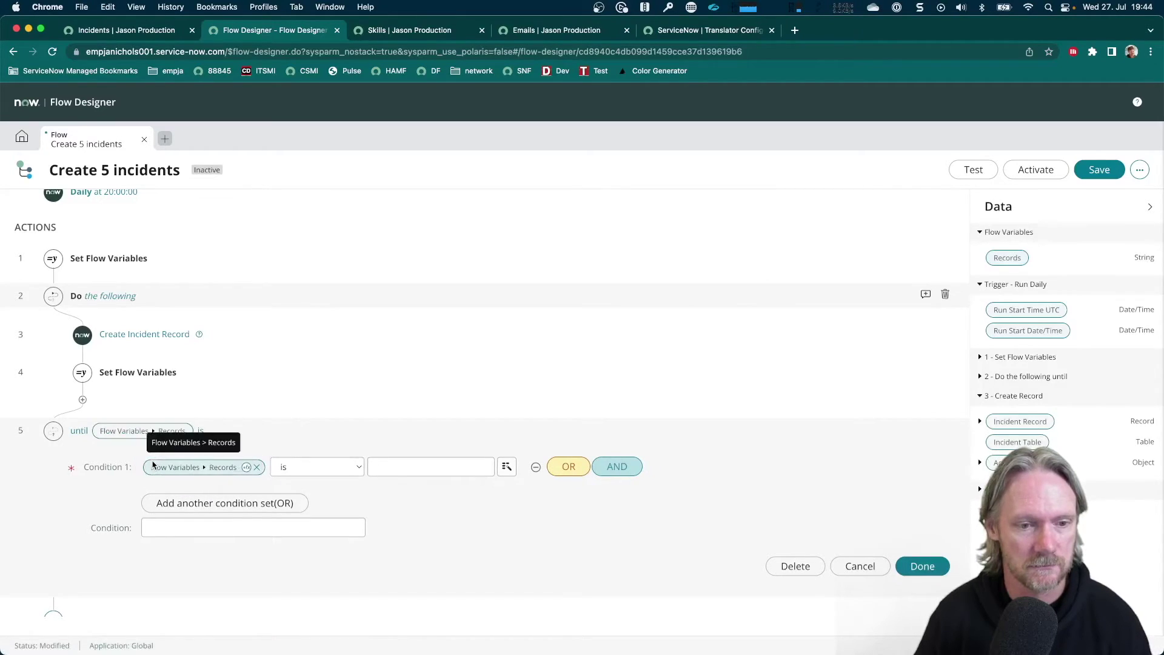
{"action": "left_click", "coordinate": [416, 467]}
{"action": "type", "text": "0"}
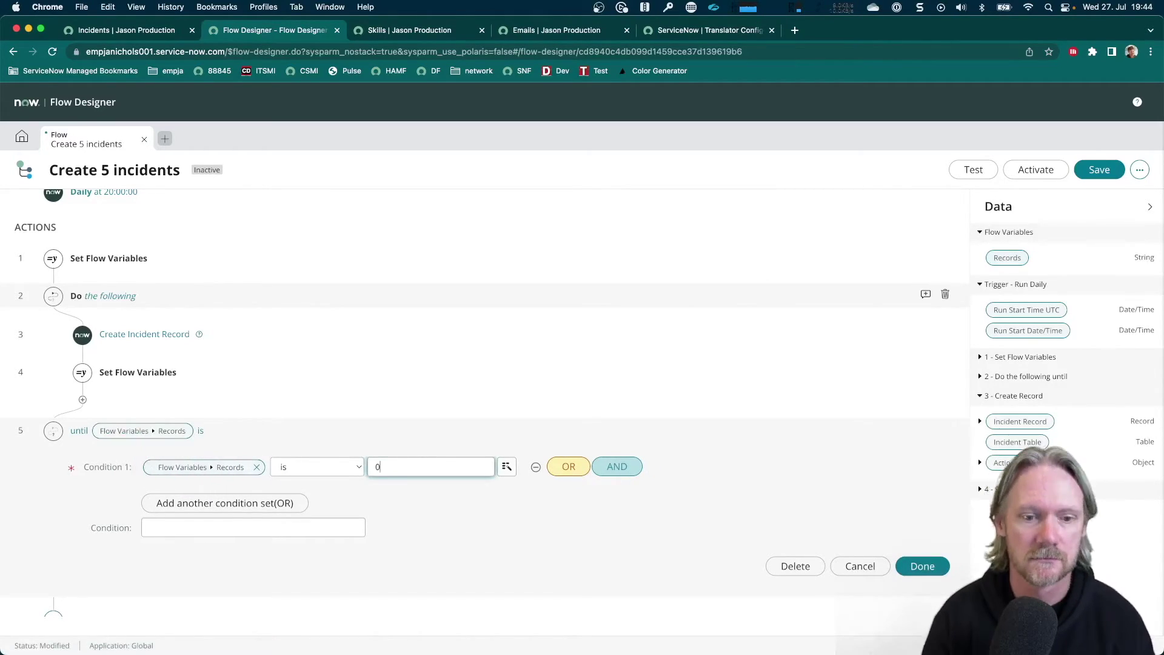
{"action": "left_click", "coordinate": [918, 566]}
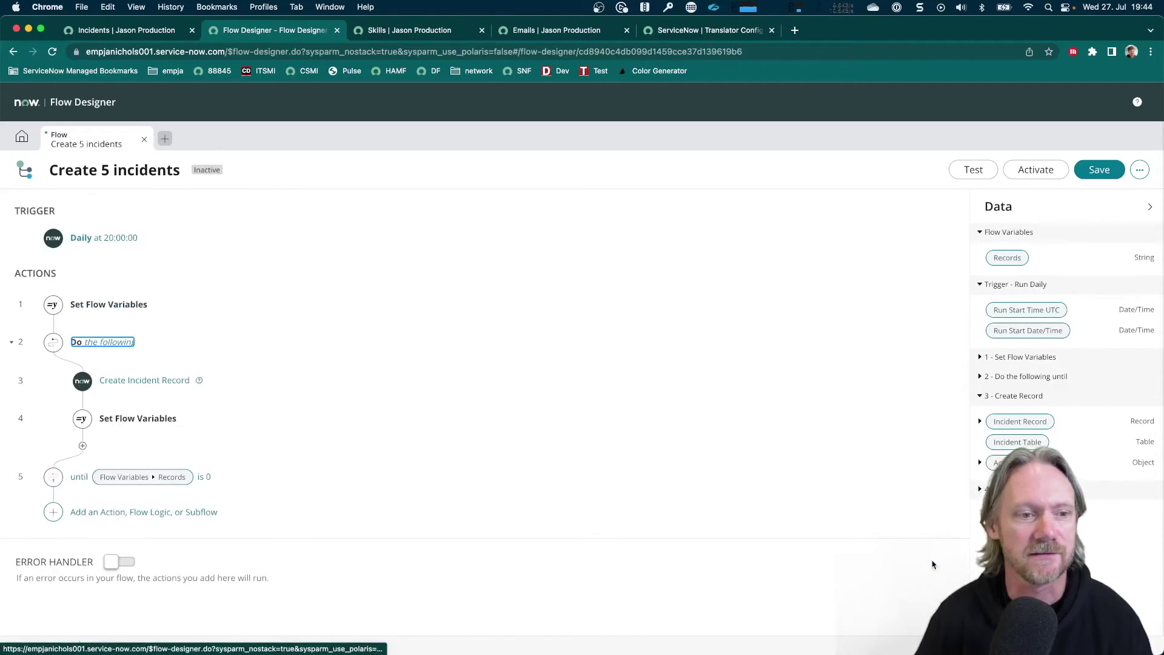
Step: Save the Create 5 incidents flow, run a test of it, then view the Incidents list
{"action": "left_click", "coordinate": [1098, 173]}
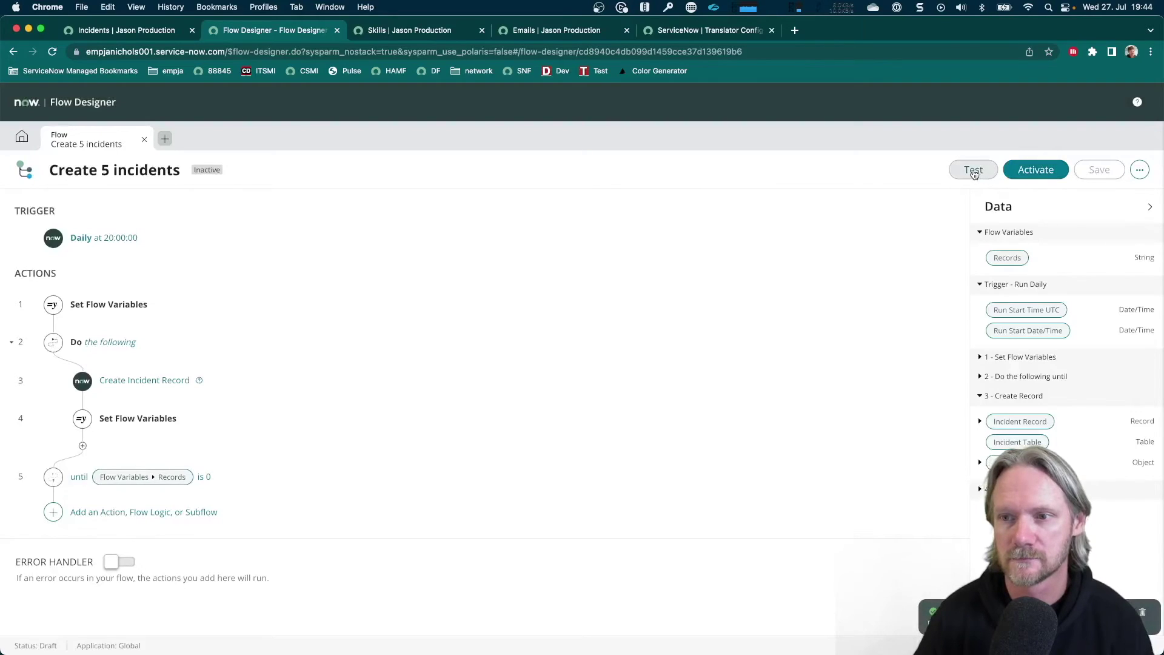
{"action": "left_click", "coordinate": [974, 171]}
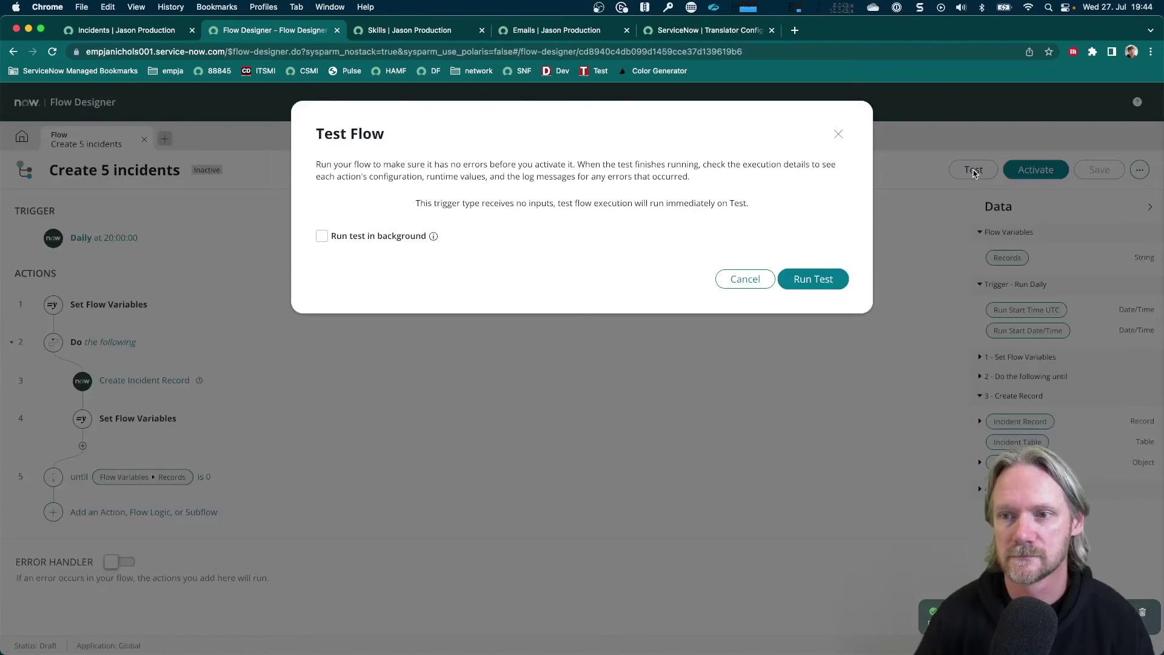
{"action": "left_click", "coordinate": [811, 280]}
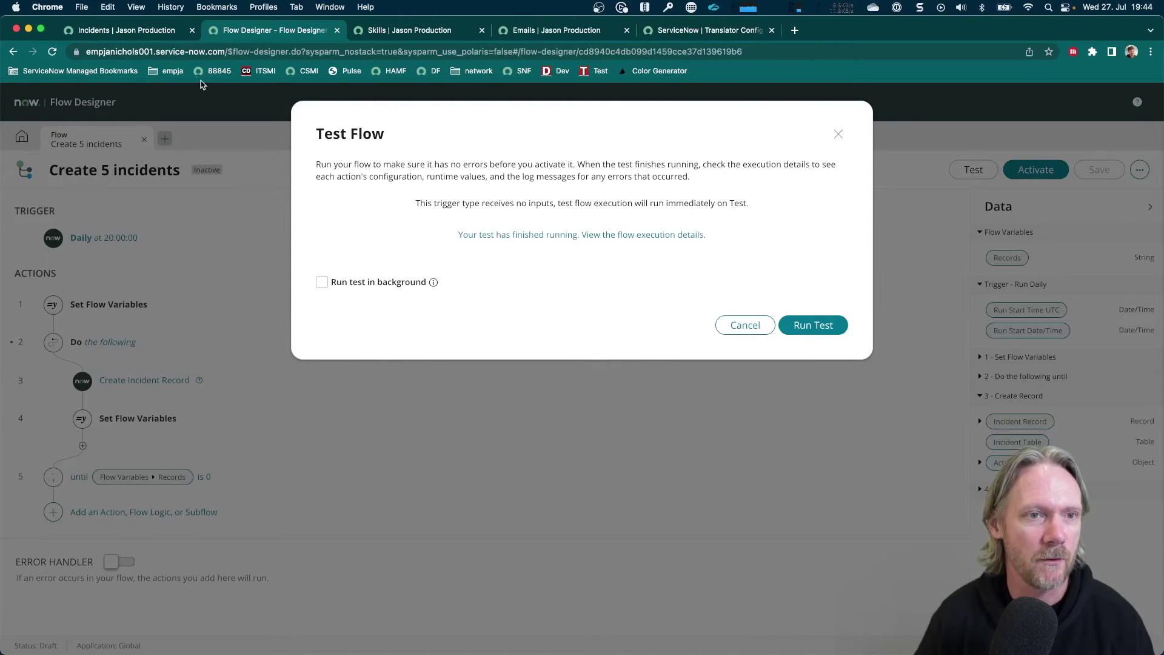
{"action": "left_click", "coordinate": [144, 35]}
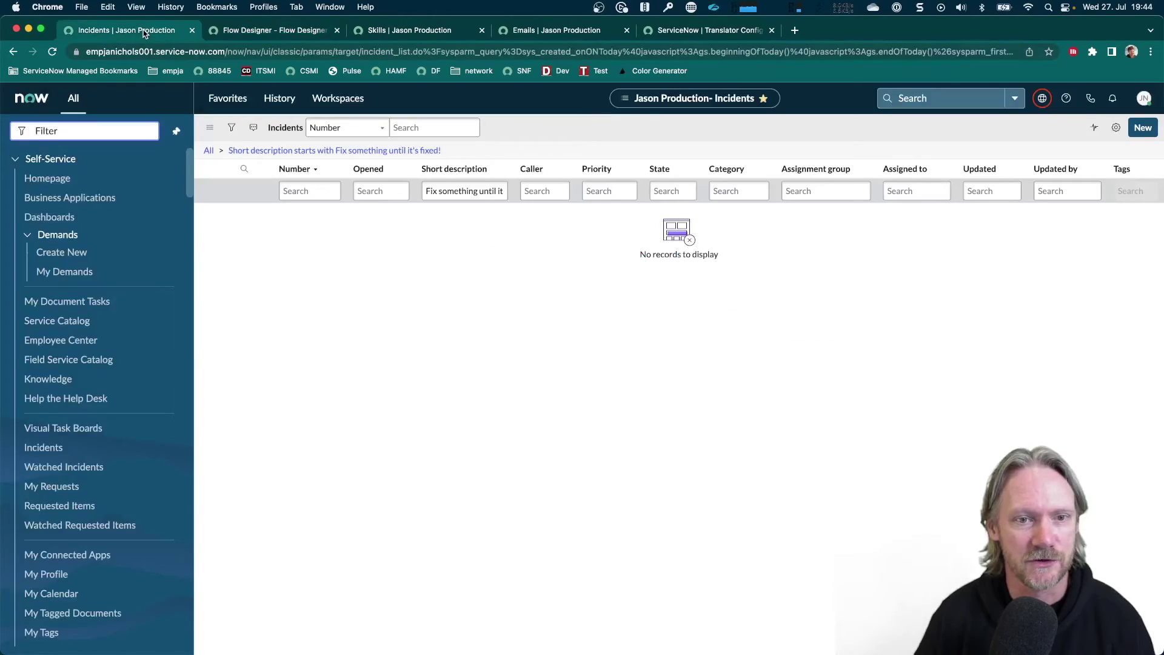
{"action": "left_click", "coordinate": [316, 151]}
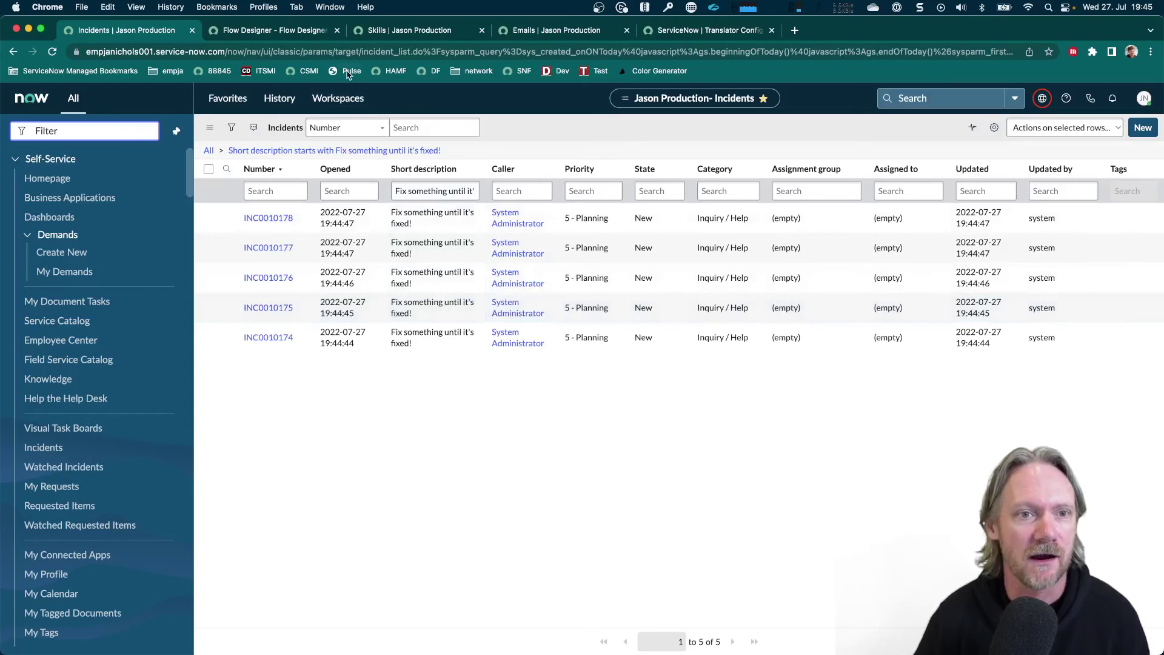
{"action": "left_click", "coordinate": [257, 31]}
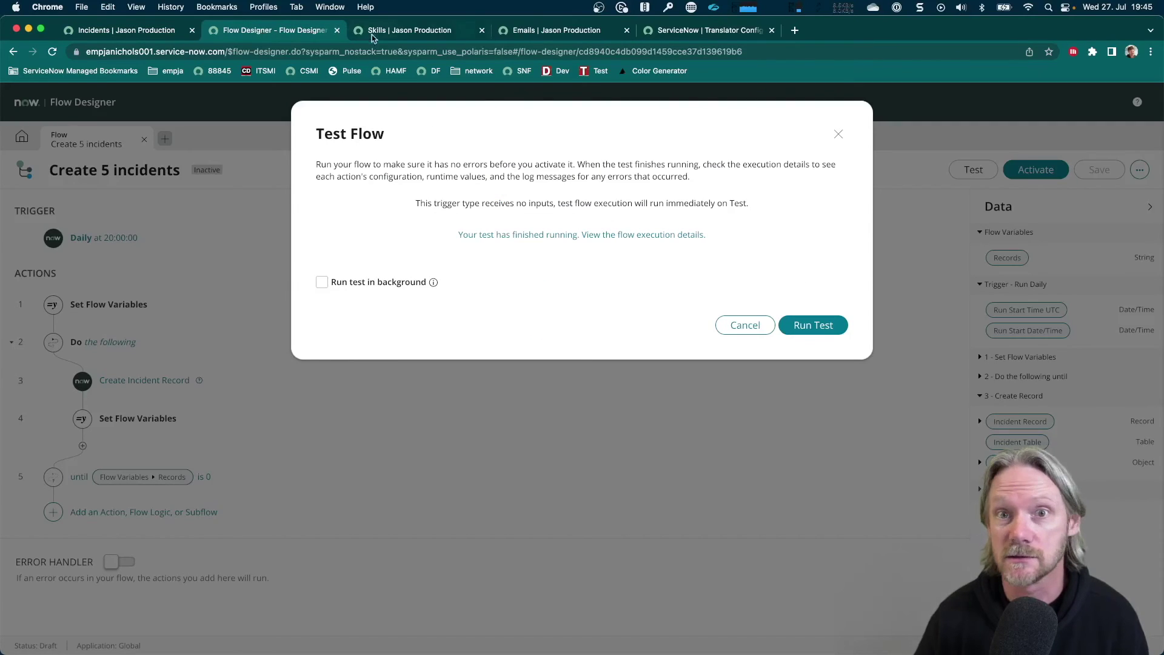
Step: Dismiss the Test Flow results and select the Create Incident Record step
{"action": "left_click", "coordinate": [839, 135]}
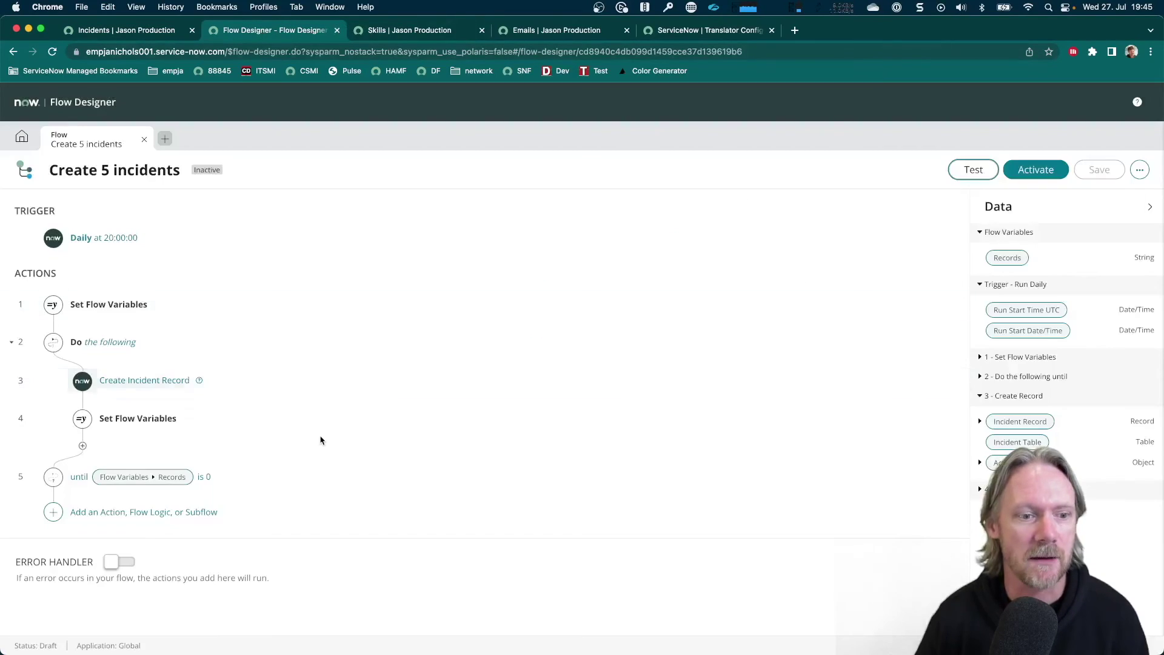
{"action": "left_click", "coordinate": [256, 387]}
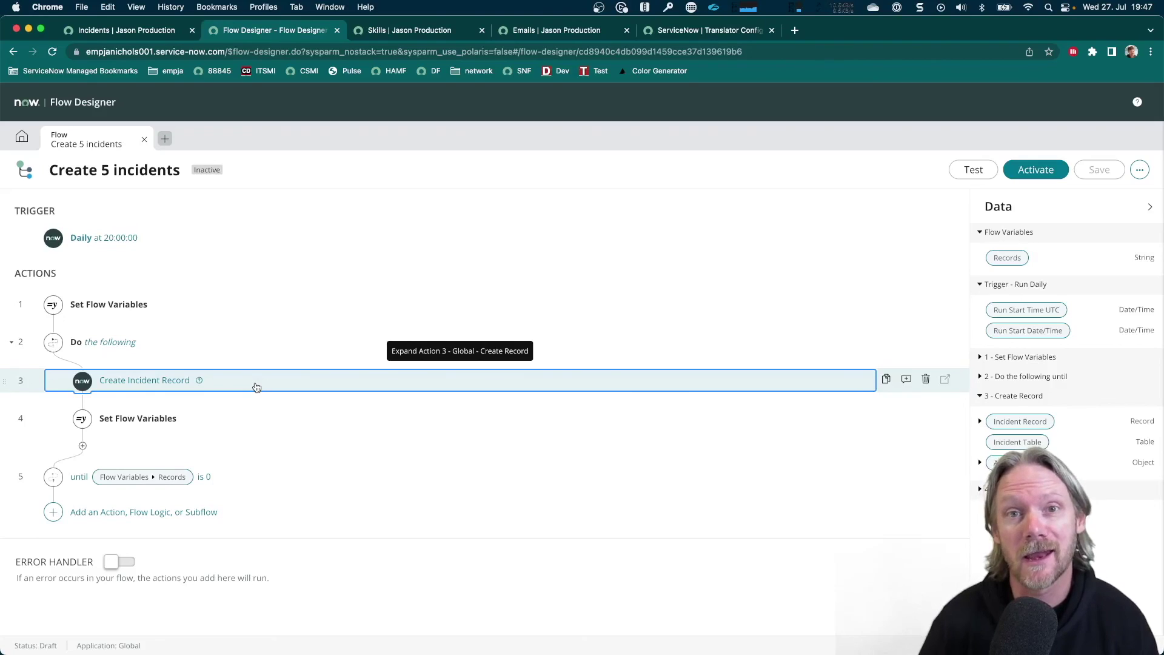